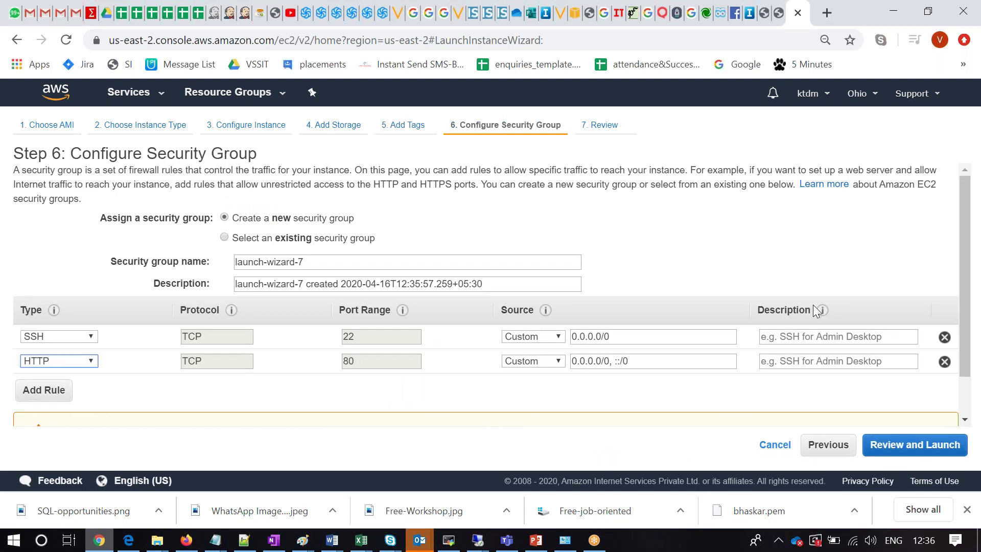
Review and launch the EC2 instance with the configured security group, and name it Server in the instances list.
{"action": "left_click", "coordinate": [917, 445]}
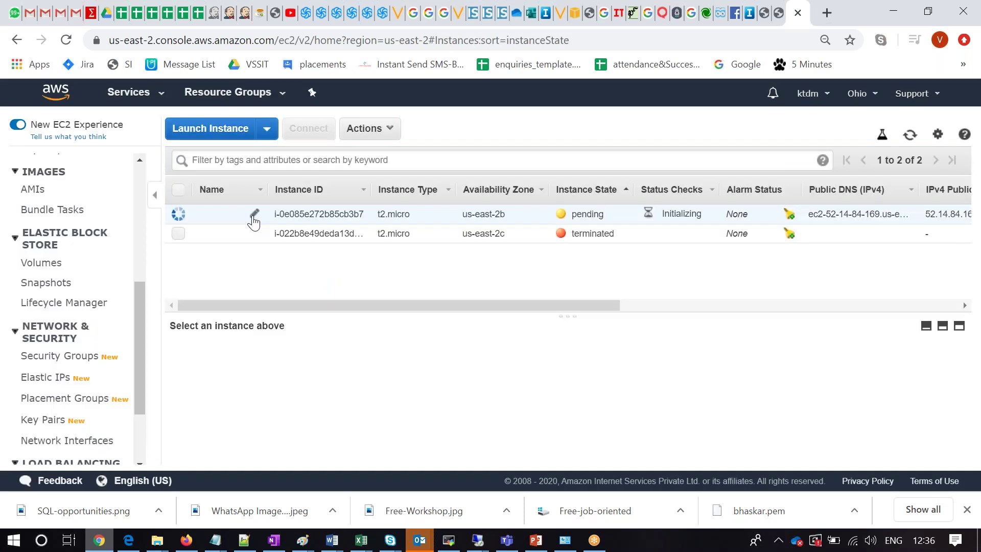
{"action": "left_click", "coordinate": [253, 220]}
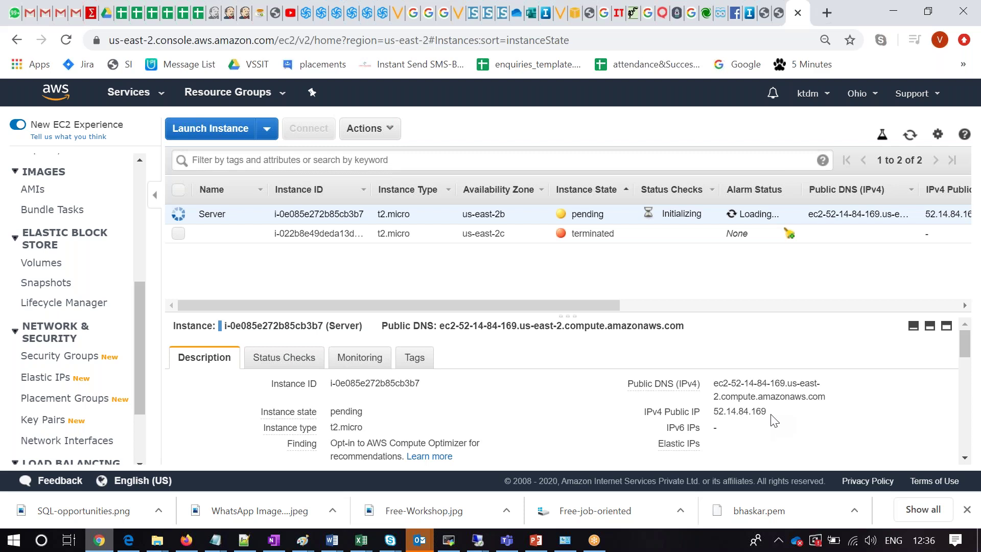
Switch to MobaXterm and connect by SSH to 52.14.84.169 as ec2-user, using the instance's private key file.
{"action": "key", "text": "alt+Tab"}
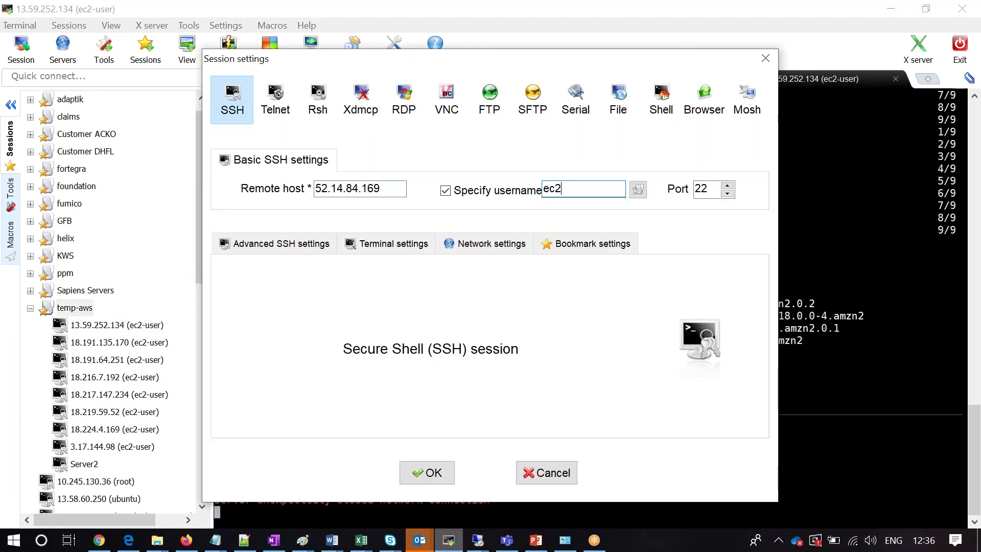
{"action": "type", "text": "-user"}
{"action": "left_click", "coordinate": [276, 243]}
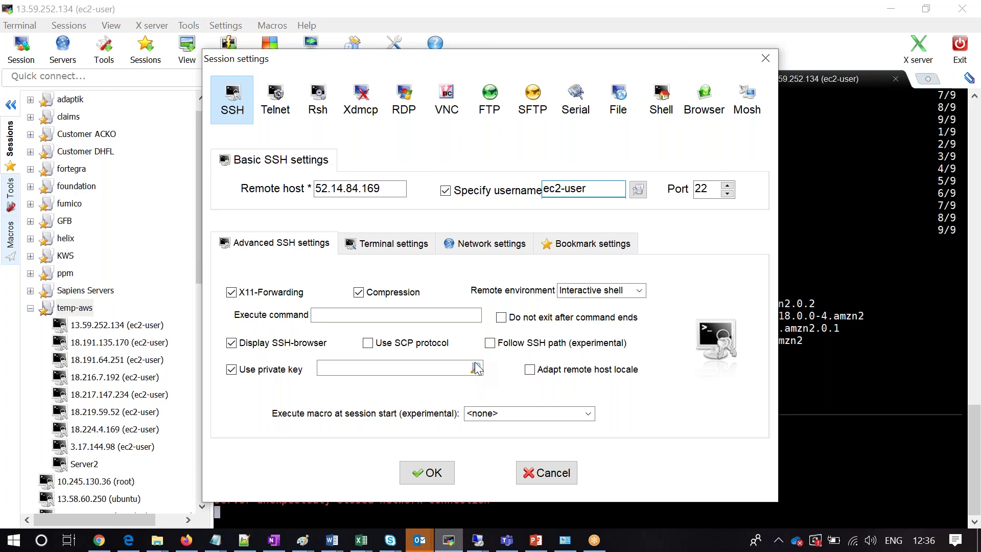
{"action": "left_click", "coordinate": [476, 368]}
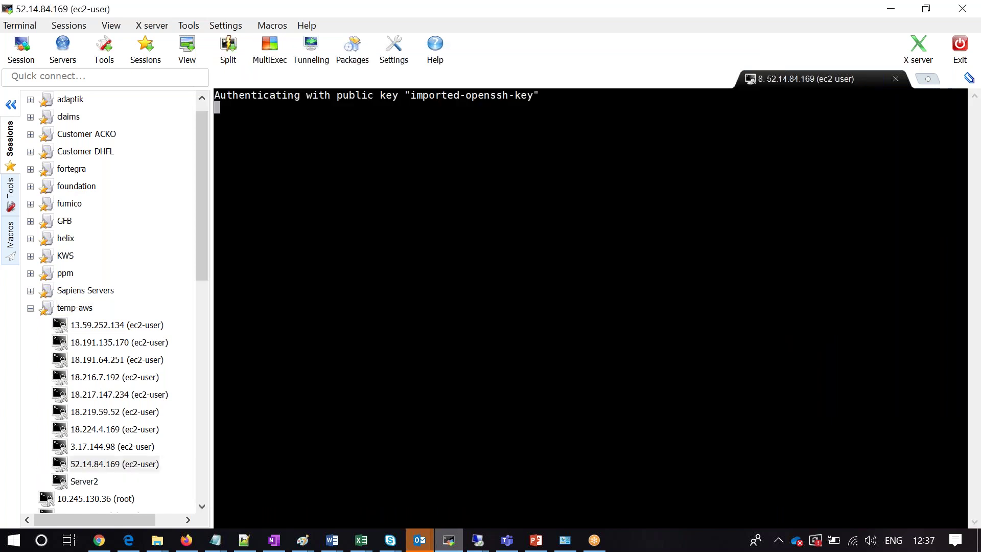
Become root with sudo bash and install Apache with yum install httpd, accepting the installation.
{"action": "type", "text": "sudo bash"}
{"action": "key", "text": "Return"}
{"action": "type", "text": "yum install httpd"}
{"action": "key", "text": "Return"}
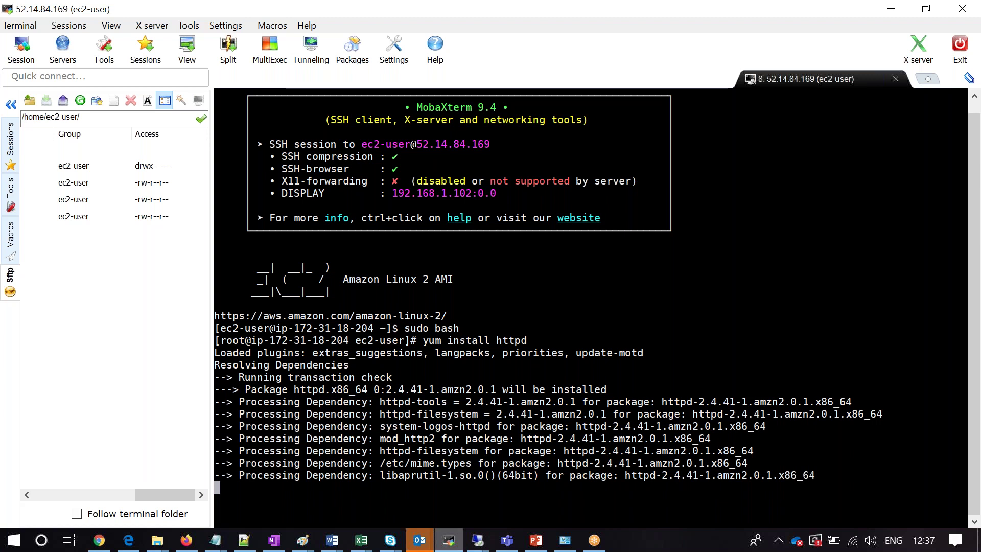
{"action": "type", "text": "y"}
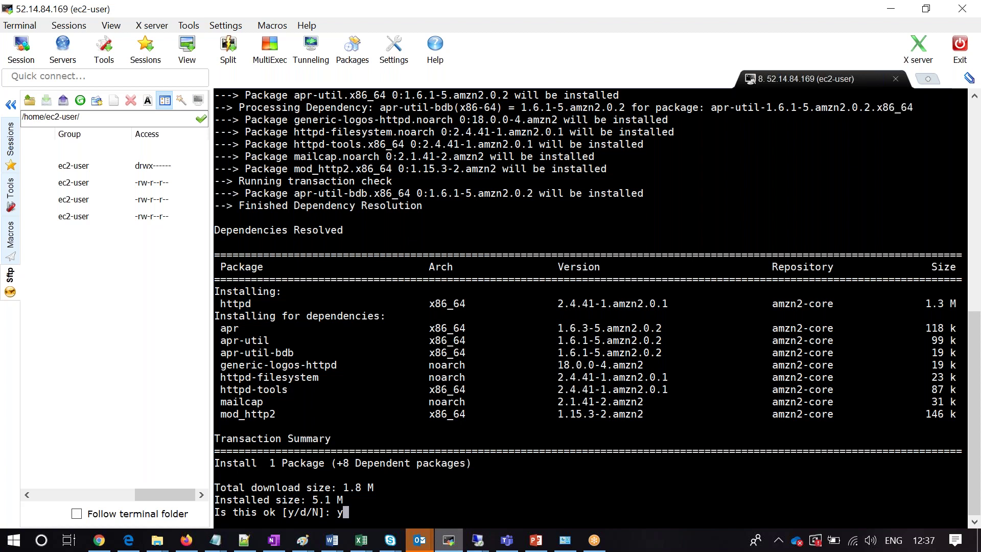
{"action": "key", "text": "Return"}
Start the Apache service with service httpd start and load the server's public IP 52.14.84.169 in Chrome.
{"action": "type", "text": "s"}
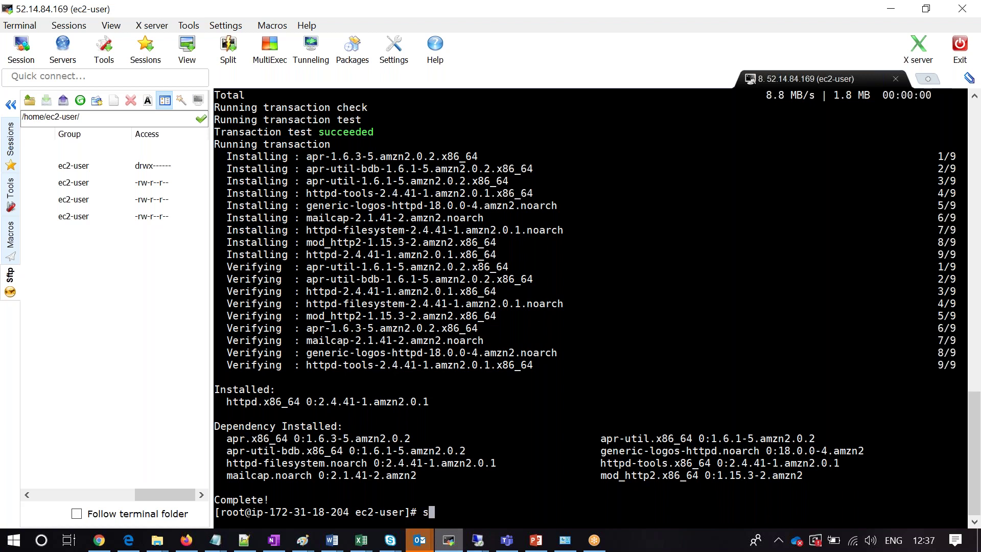
{"action": "key", "text": "alt+Tab"}
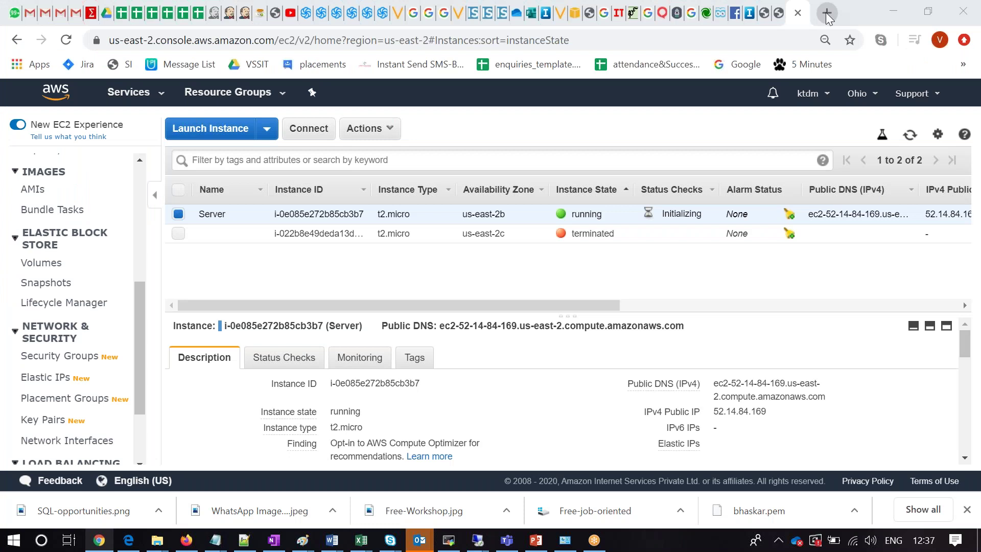
{"action": "key", "text": "alt+Tab"}
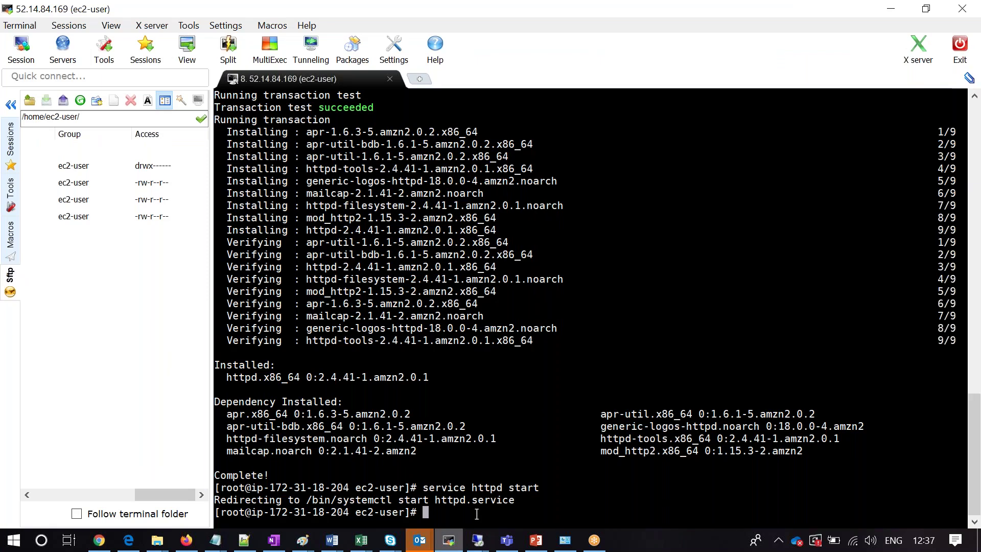
Change to the web root directory /var/www/html in the SSH session.
{"action": "type", "text": "cd /var/www/html"}
{"action": "key", "text": "Return"}
{"action": "type", "text": "vi index.html"}
{"action": "key", "text": "Return"}
{"action": "type", "text": ":q!"}
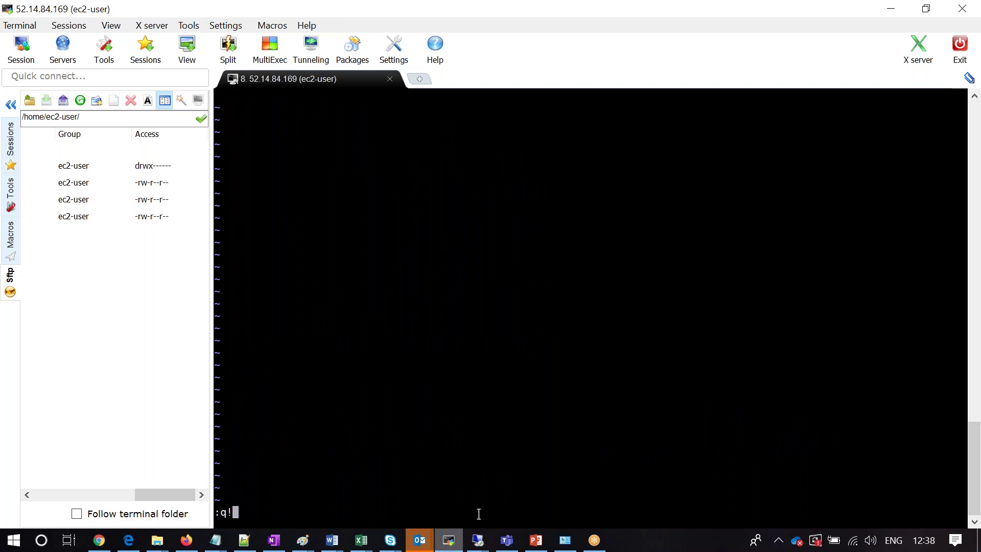
{"action": "key", "text": "Return"}
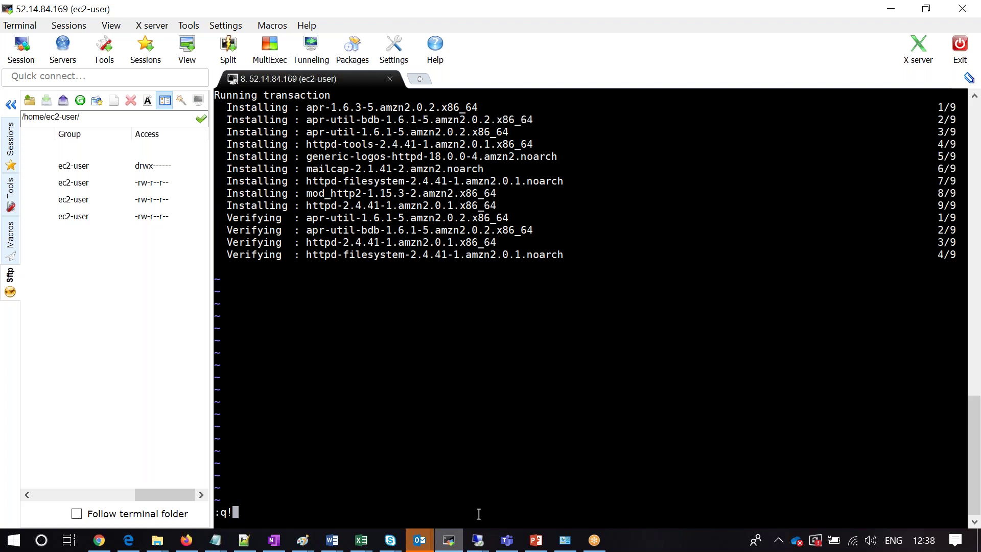
Create index.html in vi with the full contents of sql.html copied from Notepad++, and save it.
{"action": "key", "text": "Up"}
{"action": "key", "text": "Return"}
{"action": "key", "text": "i"}
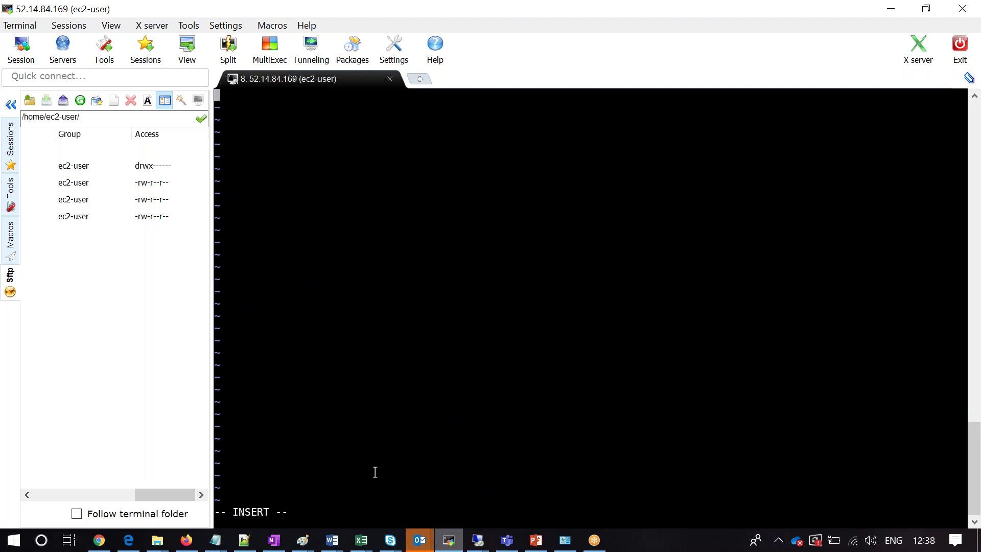
{"action": "left_click", "coordinate": [215, 540]}
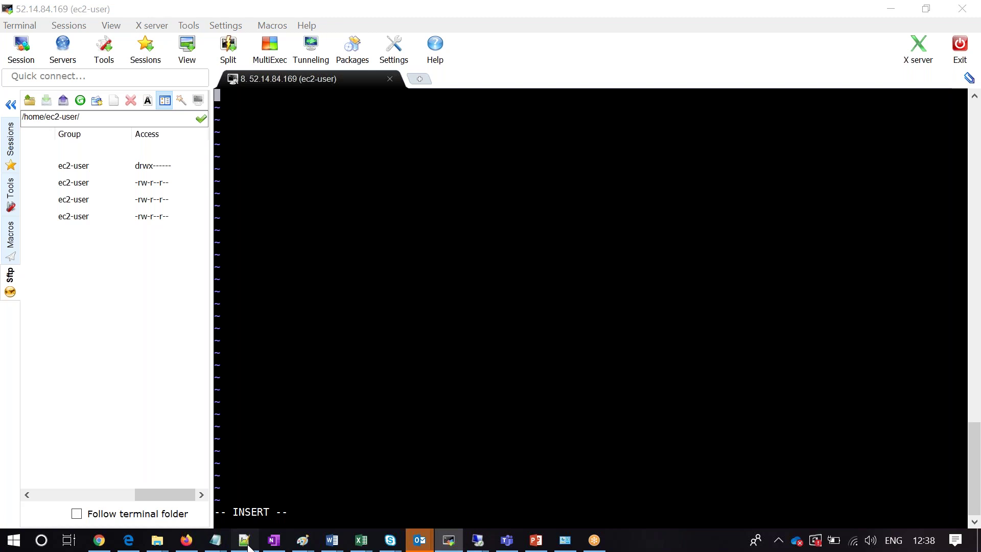
{"action": "left_click", "coordinate": [245, 542]}
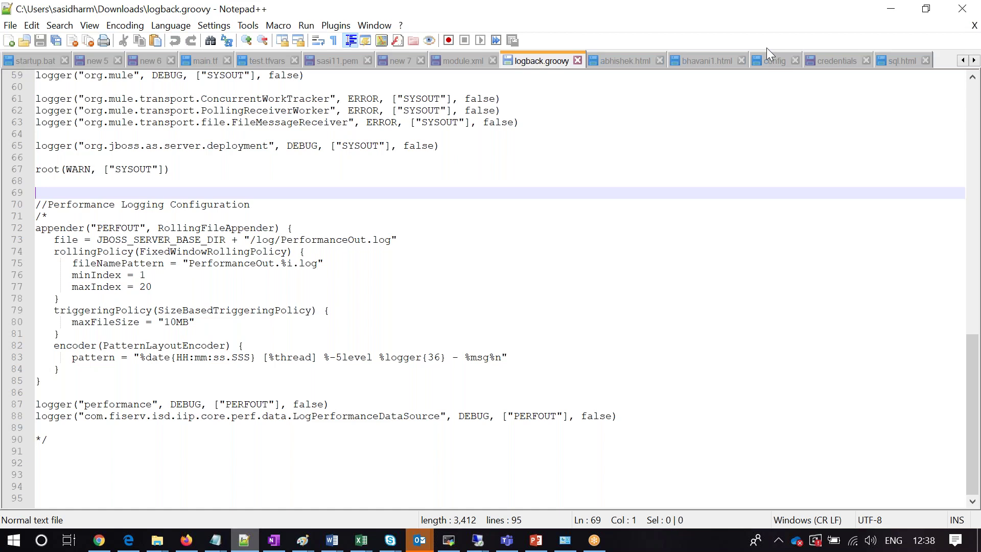
{"action": "key", "text": "ctrl+Tab"}
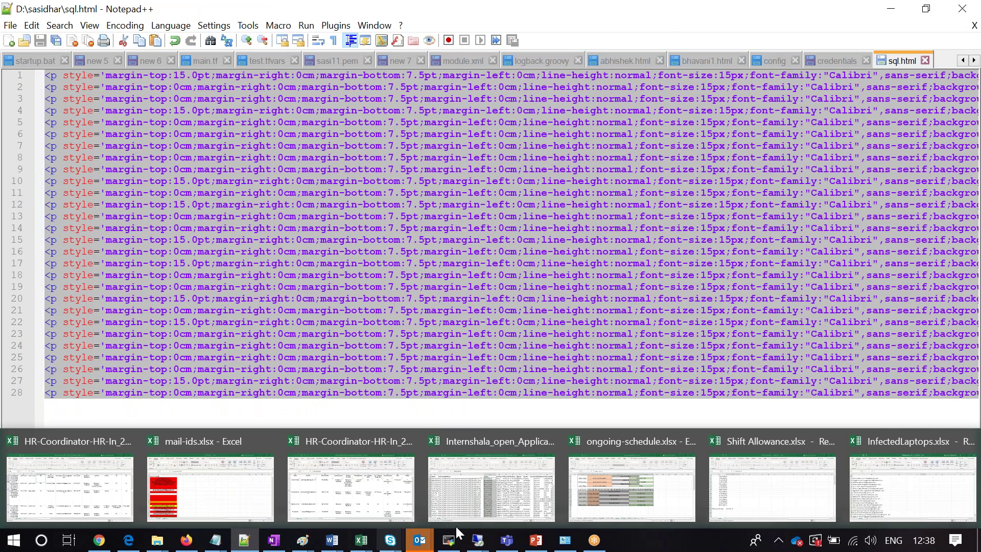
{"action": "left_click", "coordinate": [450, 539]}
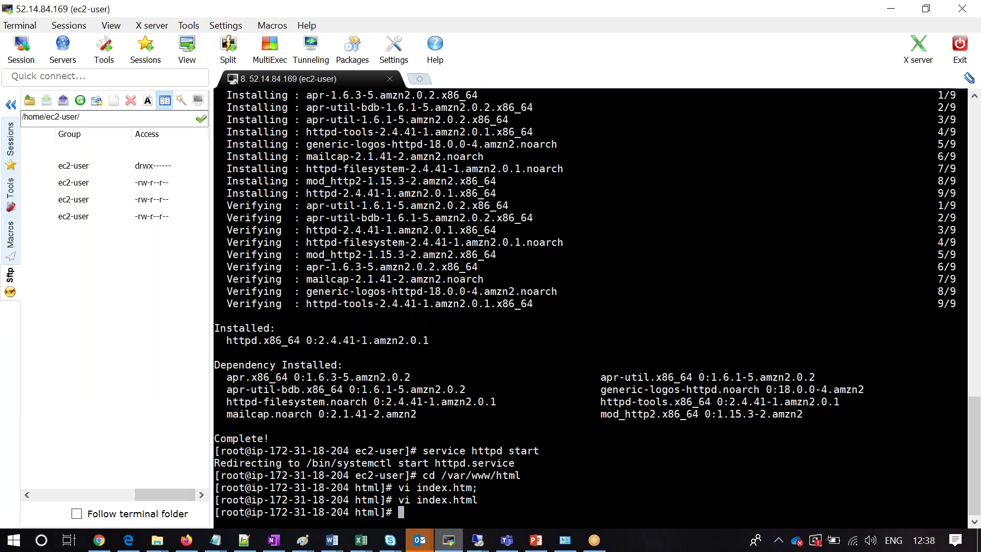
Switch to Chrome, reload the page at 52.14.84.169 and look through the hosted SQL article.
{"action": "key", "text": "alt+Tab"}
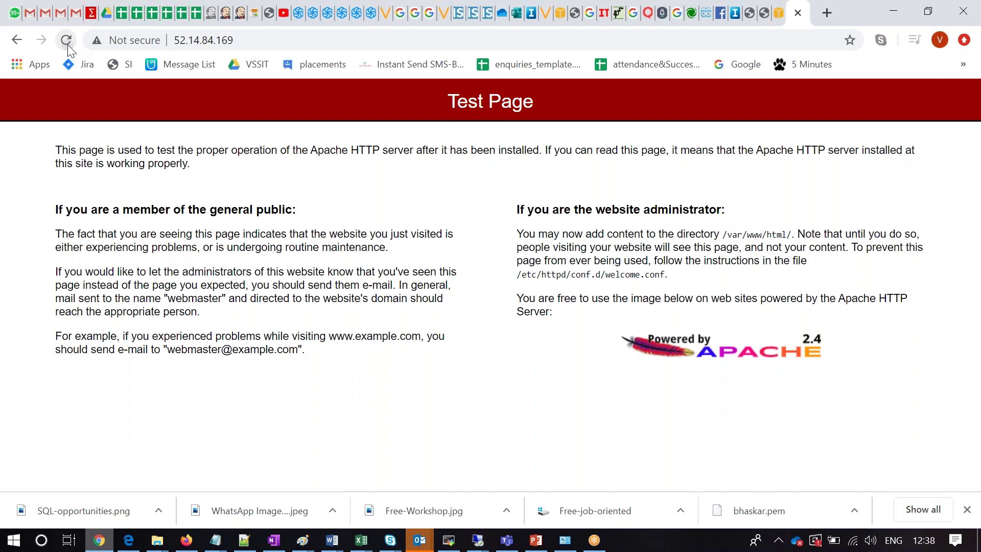
{"action": "left_click", "coordinate": [68, 45]}
{"action": "left_click_drag", "start_coordinate": [979, 144], "coordinate": [968, 232]}
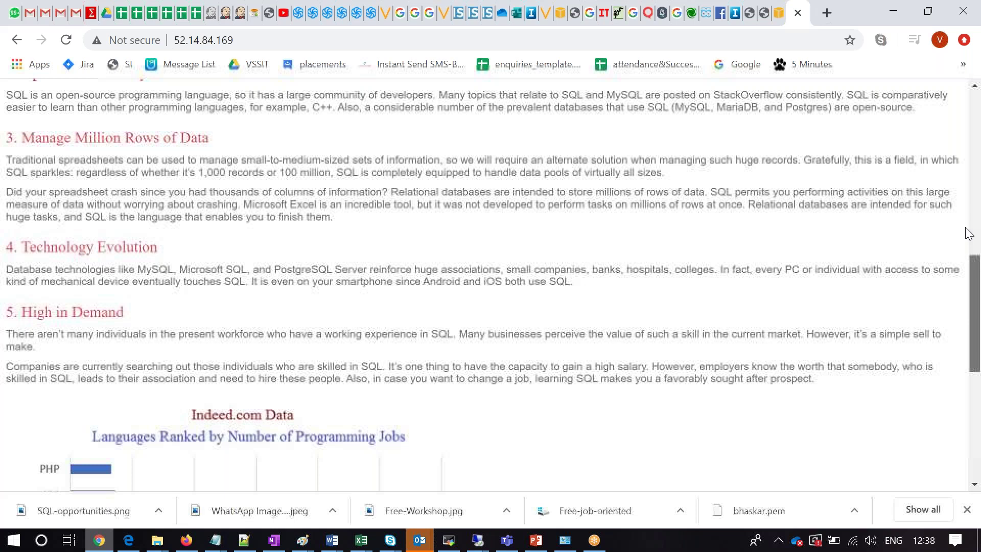
{"action": "scroll", "coordinate": [966, 229], "scroll_direction": "up", "scroll_amount": 8}
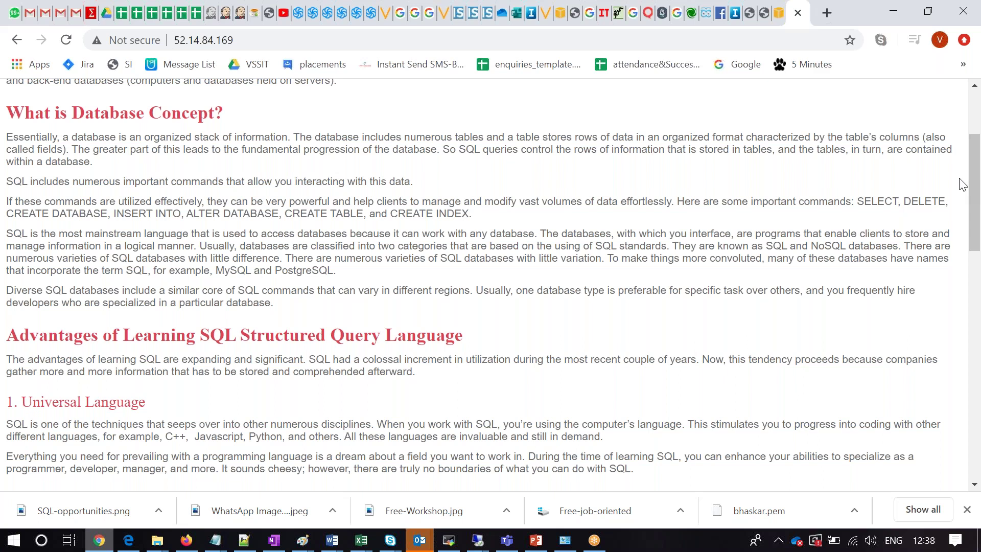
{"action": "key", "text": "ctrl+l"}
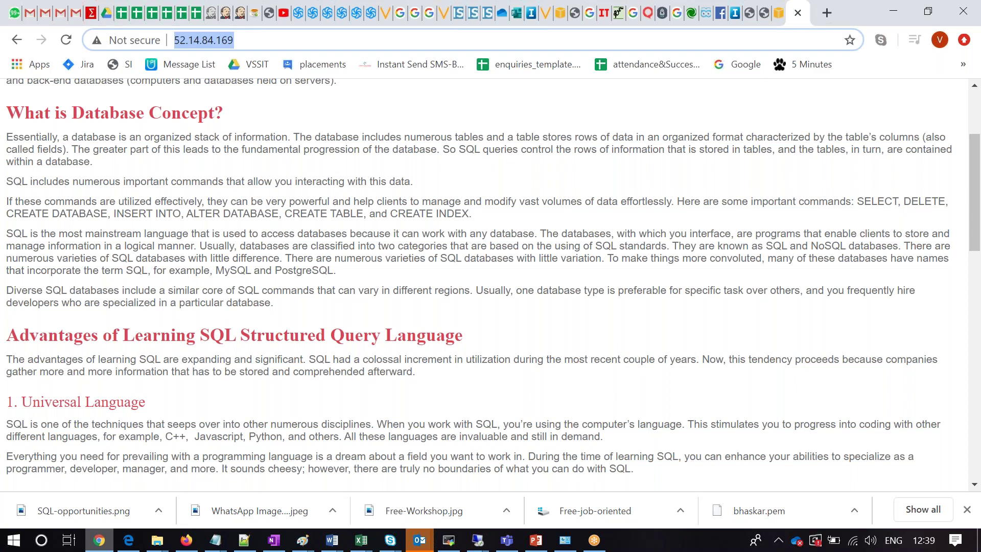
Switch to Paint, add a bold green "Done" under the Hosting Server label, and start a text box below Domain name.
{"action": "key", "text": "alt+Tab"}
{"action": "type", "text": "Done"}
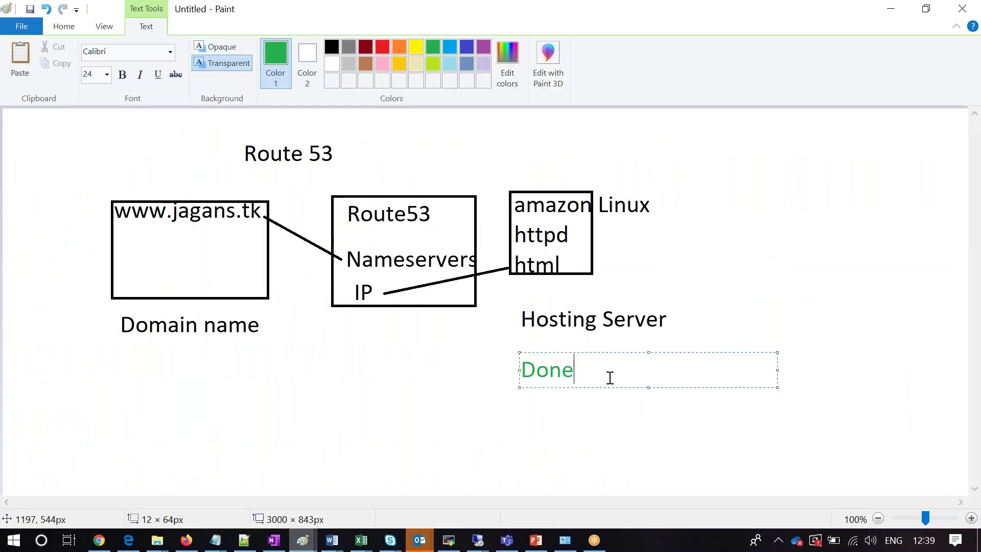
{"action": "double_click", "coordinate": [532, 368]}
{"action": "left_click", "coordinate": [124, 75]}
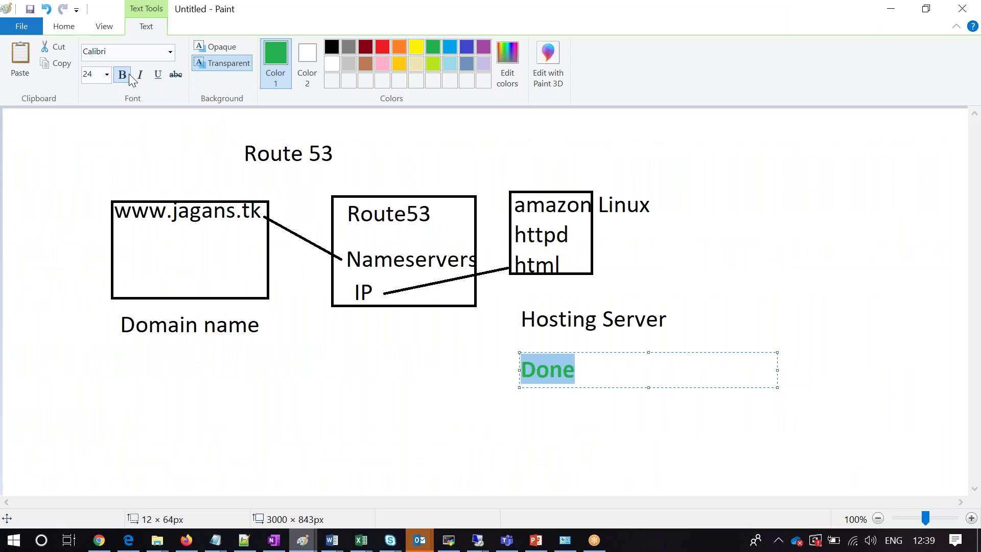
{"action": "left_click", "coordinate": [377, 400]}
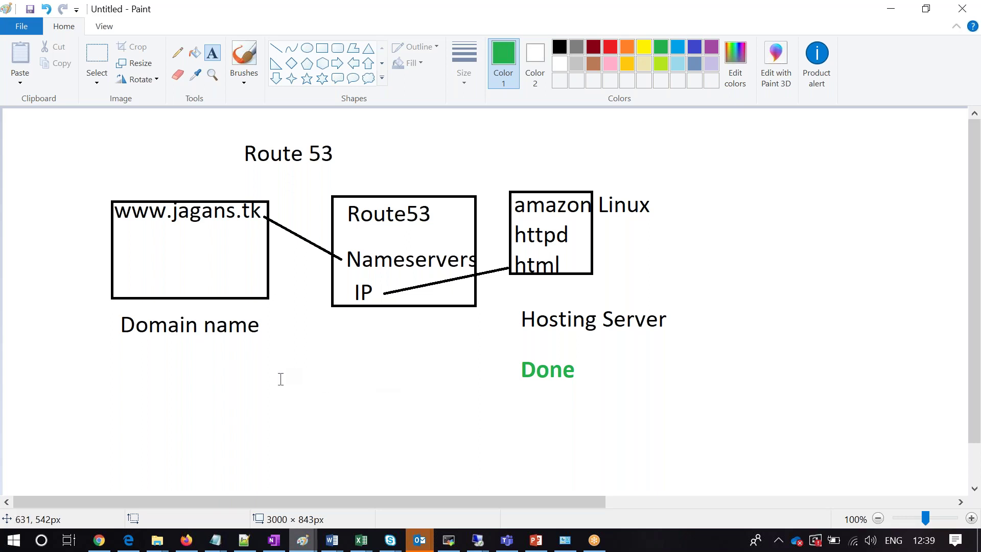
{"action": "left_click", "coordinate": [148, 373]}
{"action": "left_click", "coordinate": [148, 373]}
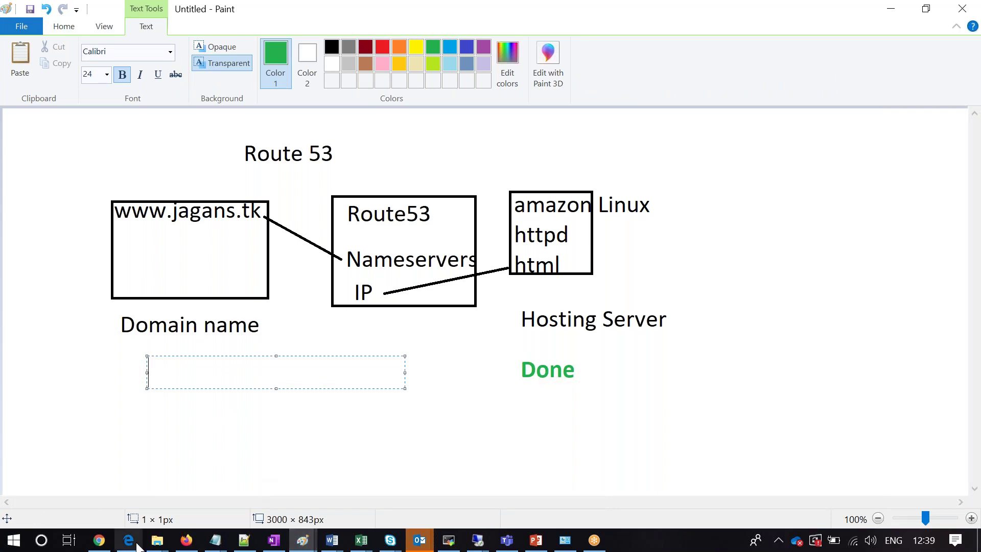
Switch to Chrome and open the domain registration page from Registered domains in the Route 53 console.
{"action": "mouse_move", "coordinate": [120, 542]}
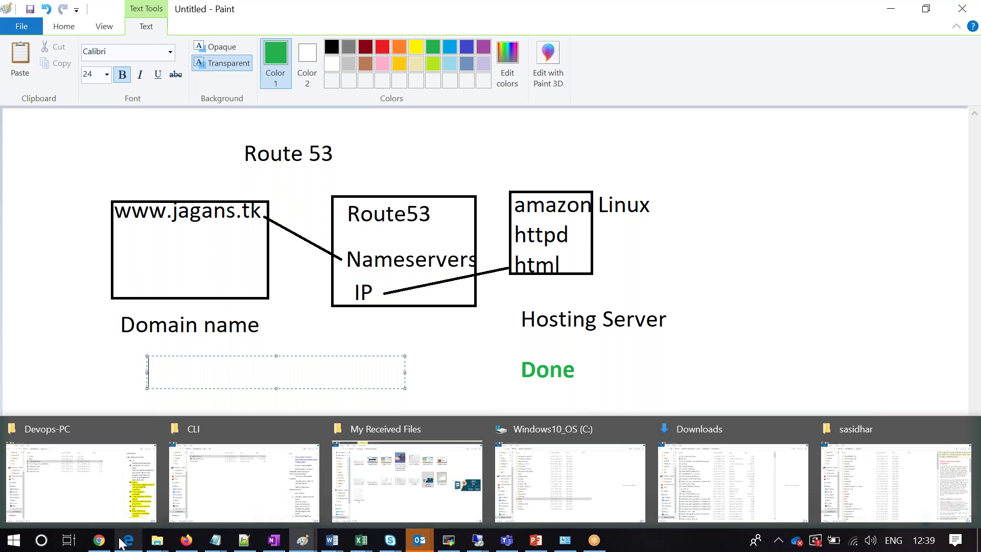
{"action": "left_click", "coordinate": [99, 540]}
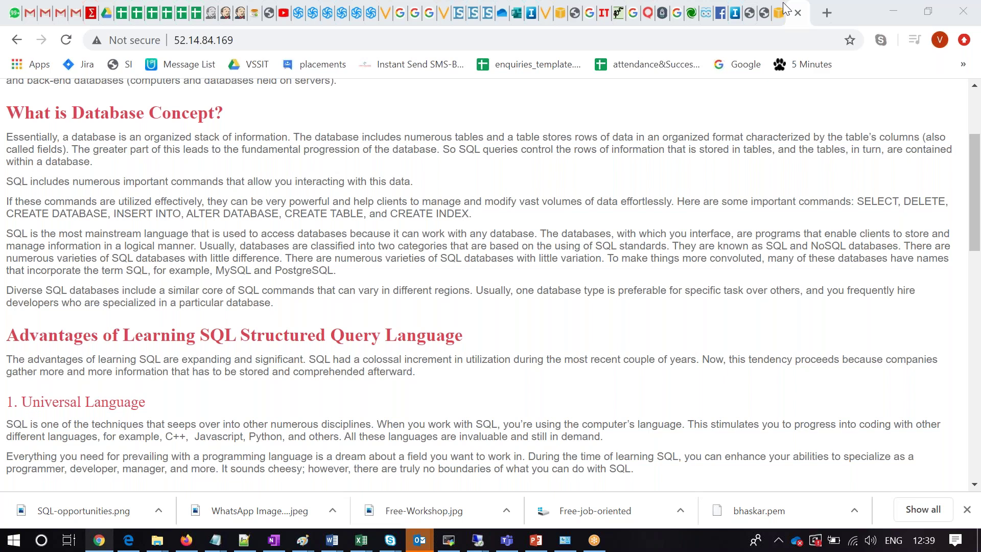
{"action": "left_click", "coordinate": [797, 13]}
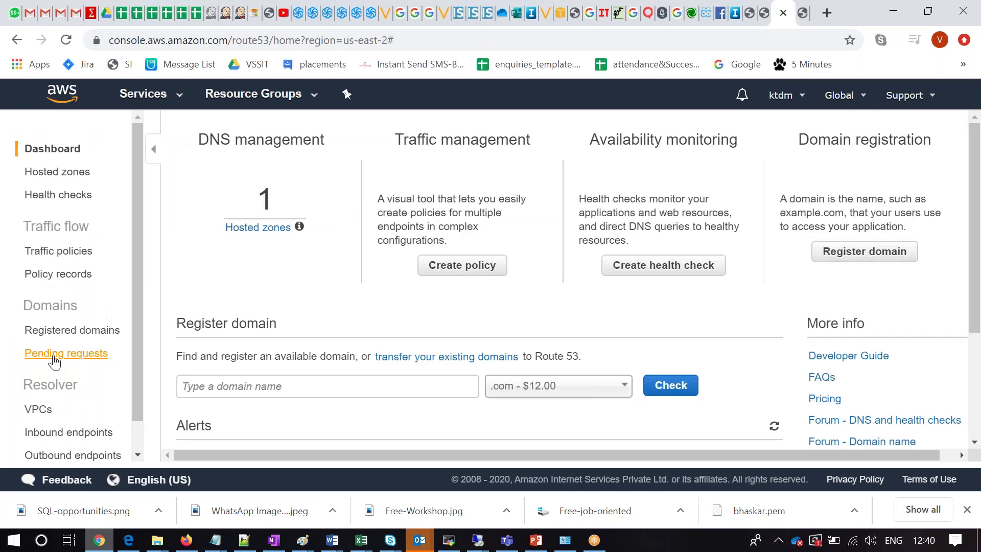
{"action": "left_click", "coordinate": [72, 330]}
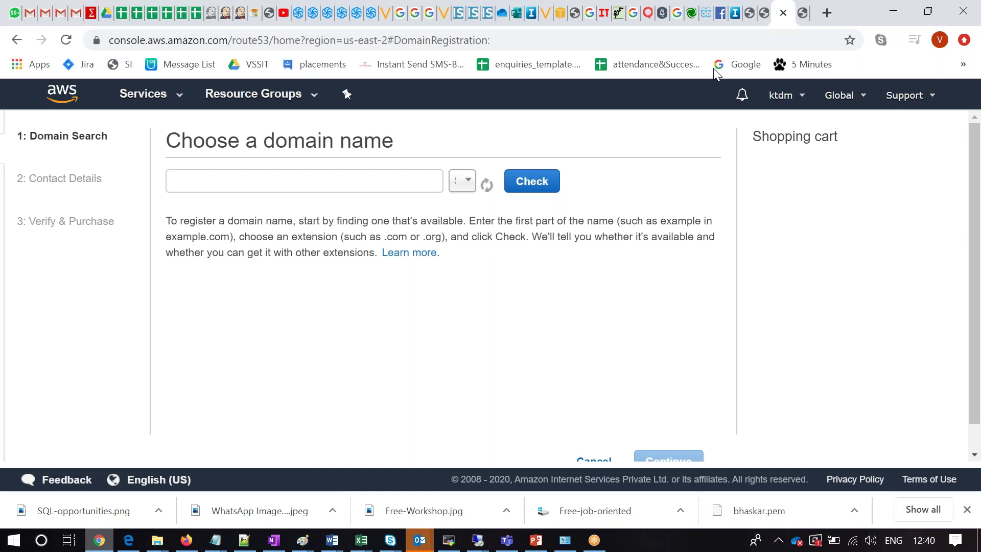
Check the availability of the domain name bhaskar with the .com extension and review the related domain suggestions and prices.
{"action": "left_click", "coordinate": [354, 180]}
{"action": "type", "text": "bhaskar"}
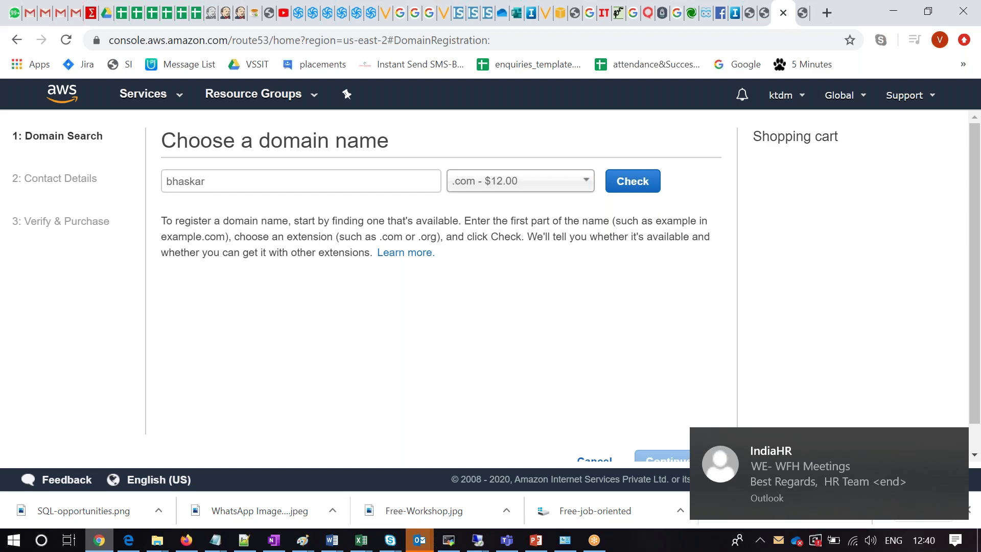
{"action": "left_click", "coordinate": [642, 186]}
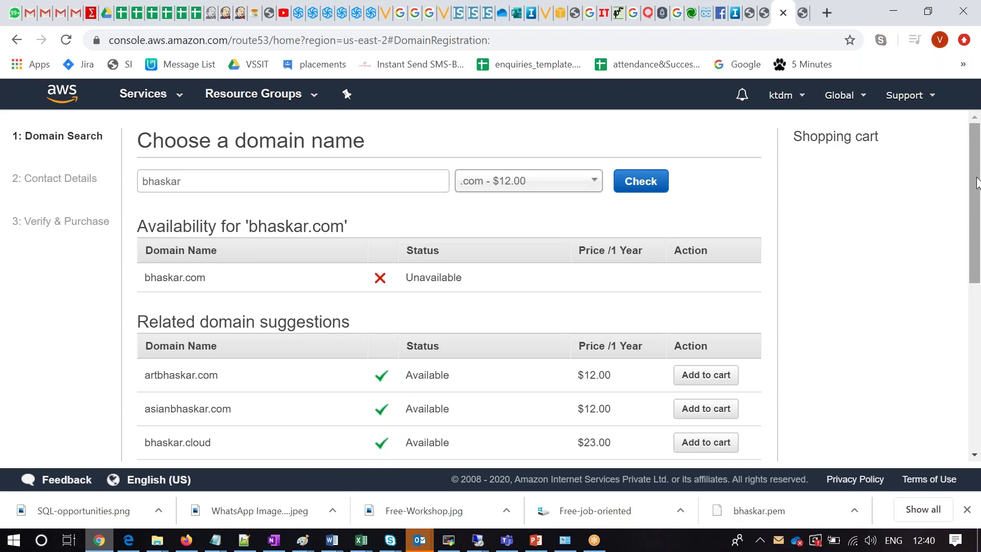
{"action": "left_click_drag", "start_coordinate": [977, 181], "coordinate": [978, 187]}
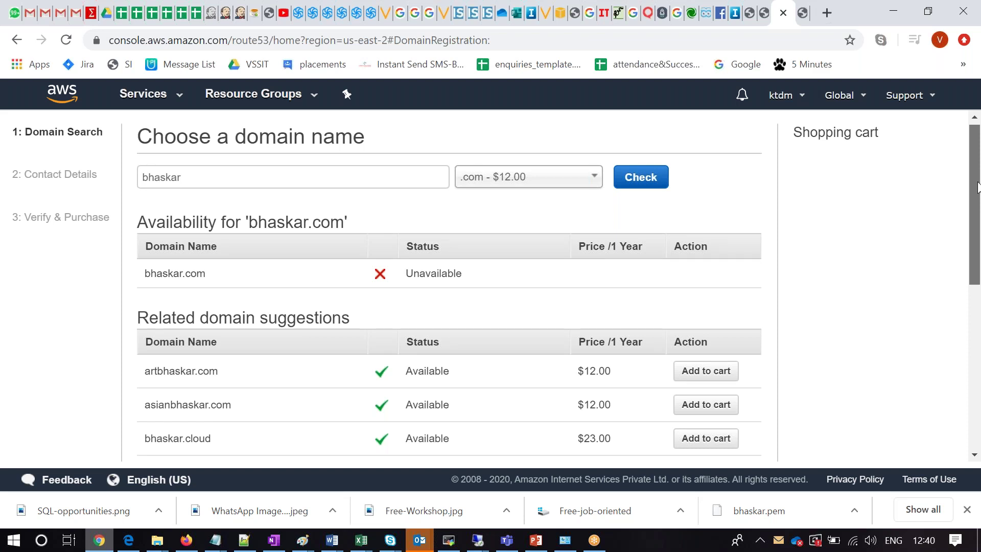
{"action": "scroll", "coordinate": [616, 291], "scroll_direction": "down", "scroll_amount": 2}
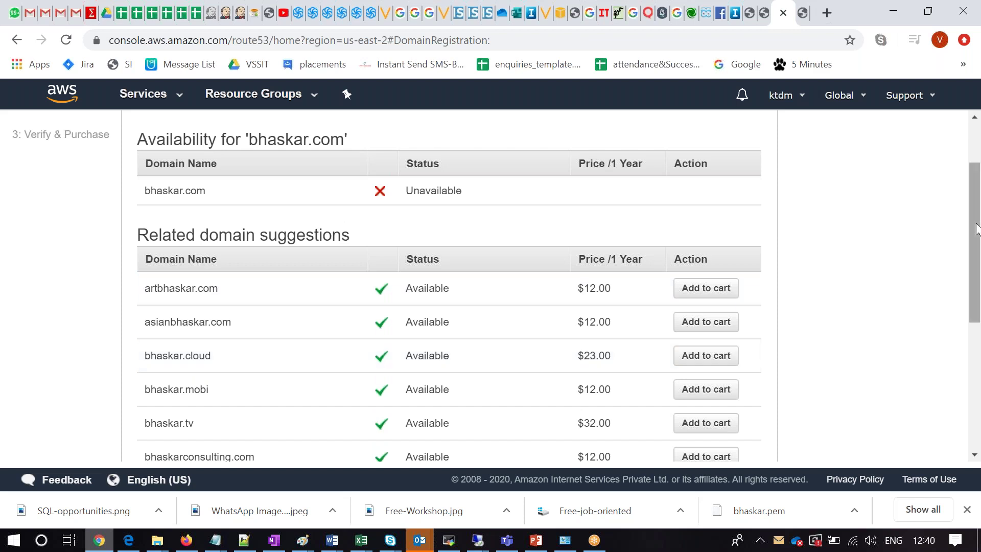
{"action": "left_click_drag", "start_coordinate": [976, 229], "coordinate": [976, 230]}
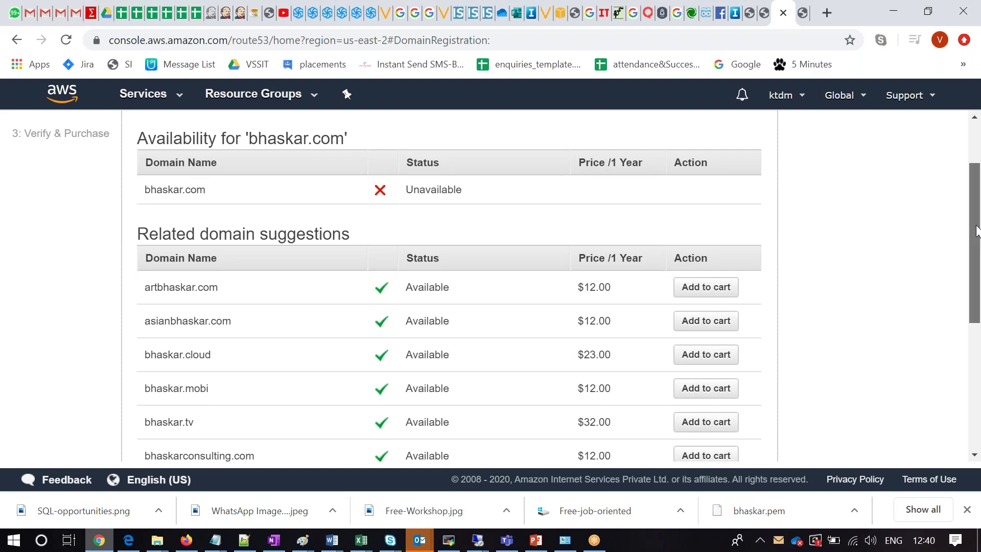
{"action": "left_click_drag", "start_coordinate": [976, 230], "coordinate": [977, 263]}
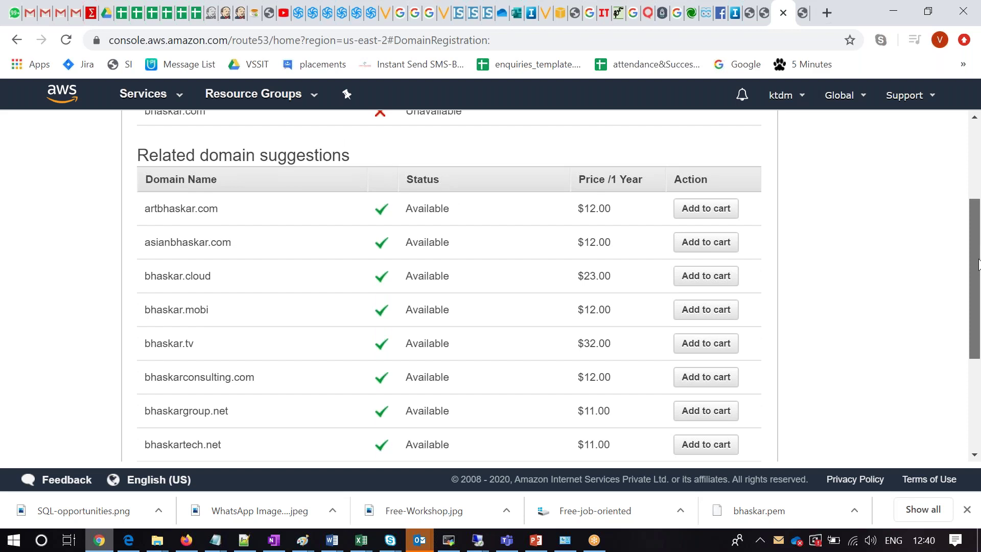
Search Google for namecheap in a new tab and open the official Namecheap site.
{"action": "scroll", "coordinate": [591, 360], "scroll_direction": "down", "scroll_amount": 2}
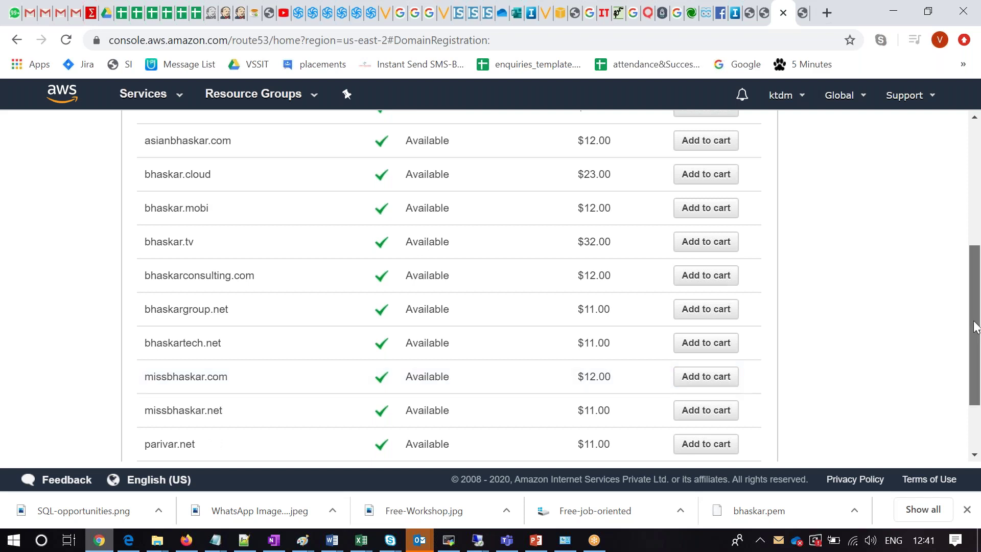
{"action": "left_click_drag", "start_coordinate": [976, 327], "coordinate": [957, 202]}
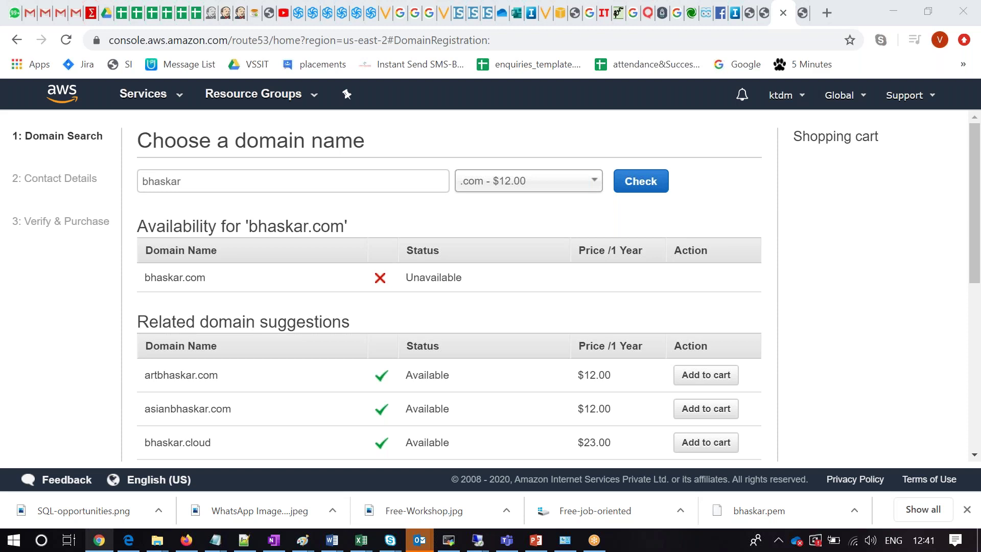
{"action": "left_click", "coordinate": [516, 67]}
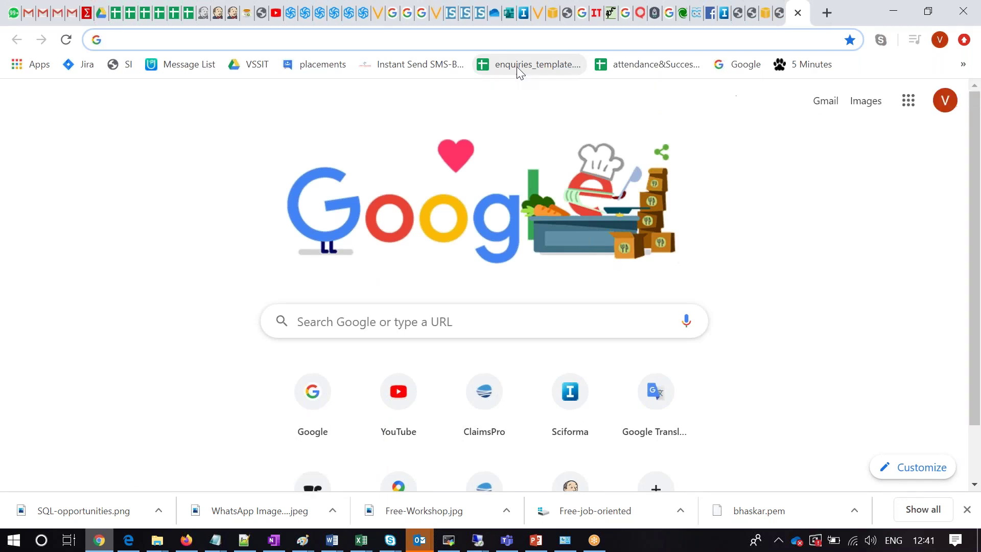
{"action": "type", "text": "g"}
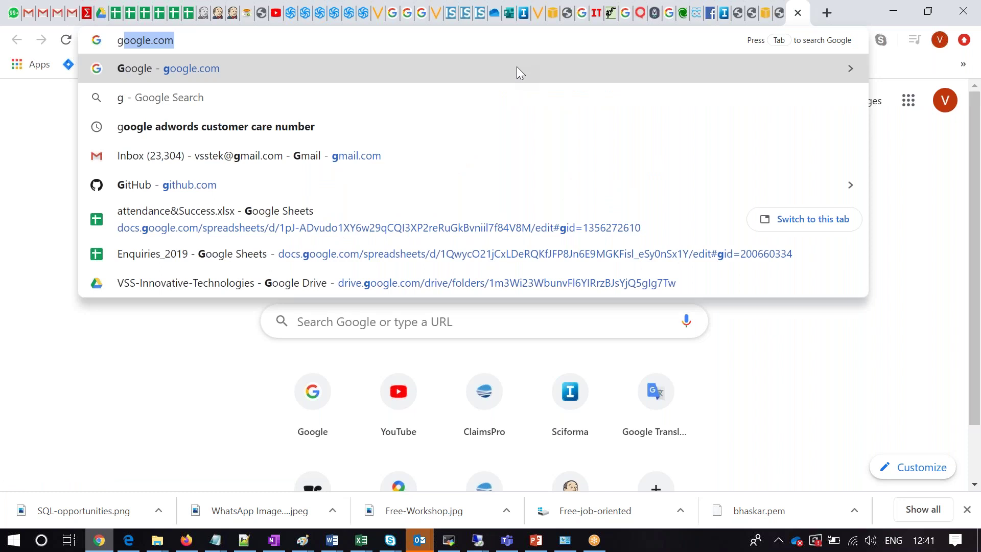
{"action": "key", "text": "Return"}
{"action": "type", "text": "namecheap"}
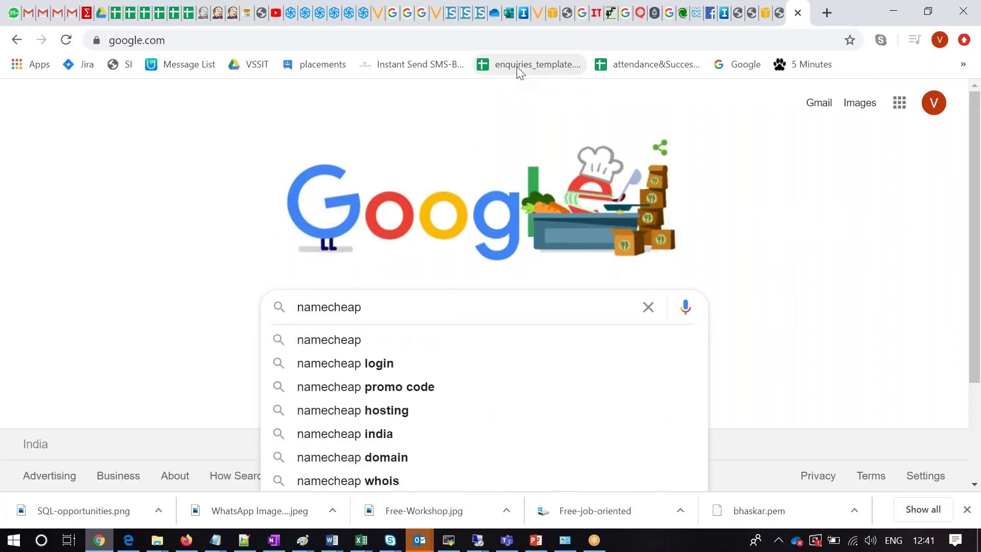
{"action": "key", "text": "Return"}
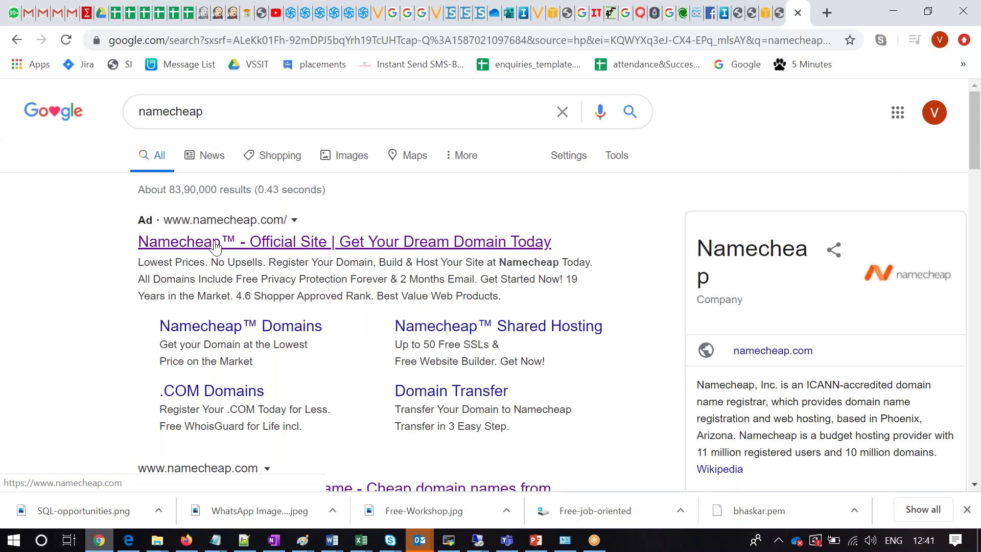
{"action": "left_click", "coordinate": [215, 244]}
Search for the domain name bhaskar.com on the Namecheap home page.
{"action": "left_click", "coordinate": [763, 18]}
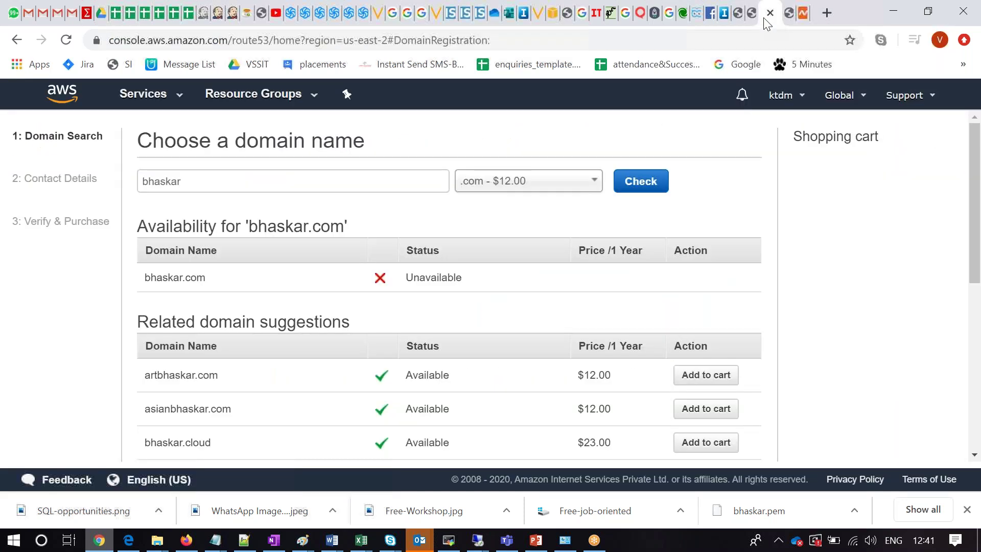
{"action": "left_click", "coordinate": [805, 13]}
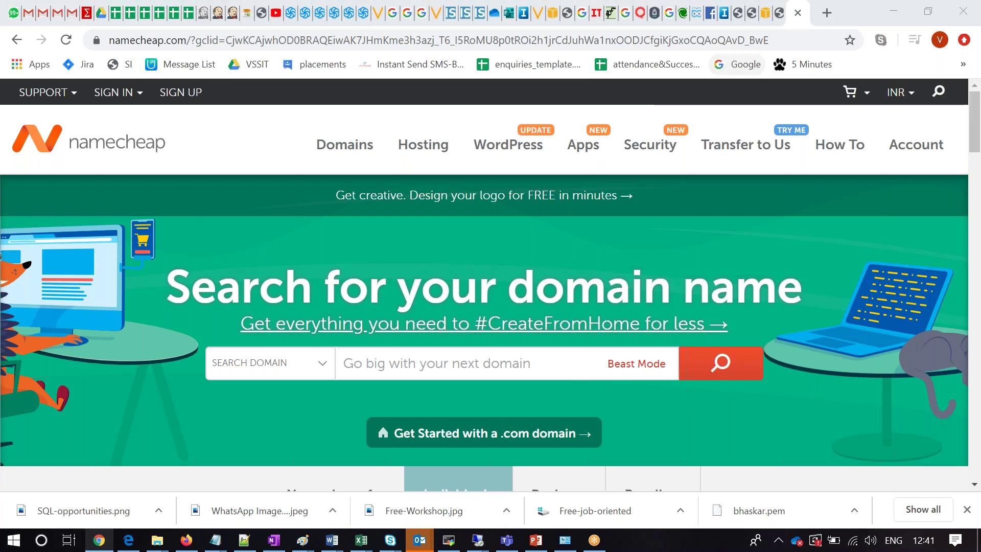
{"action": "left_click", "coordinate": [352, 370]}
{"action": "type", "text": "b"}
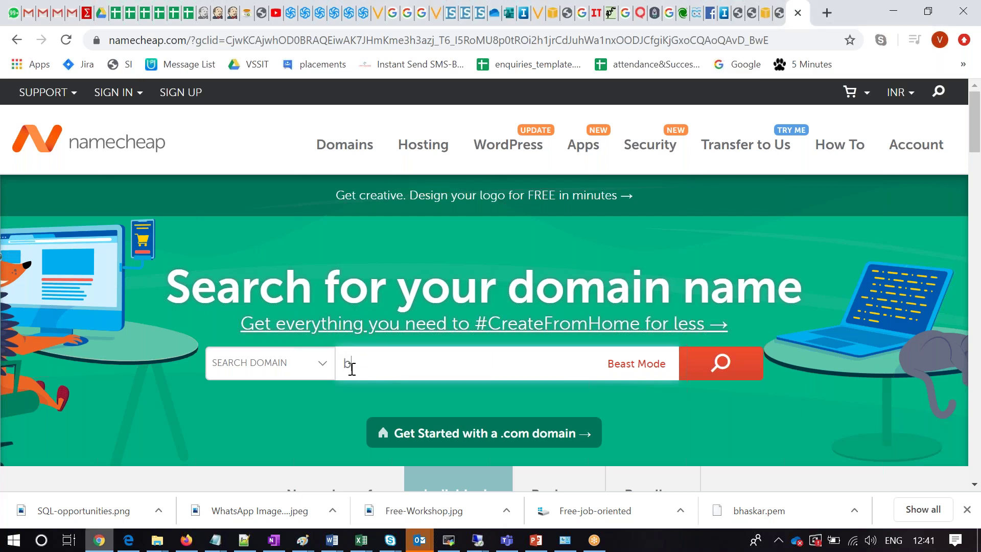
{"action": "type", "text": "haskar.com"}
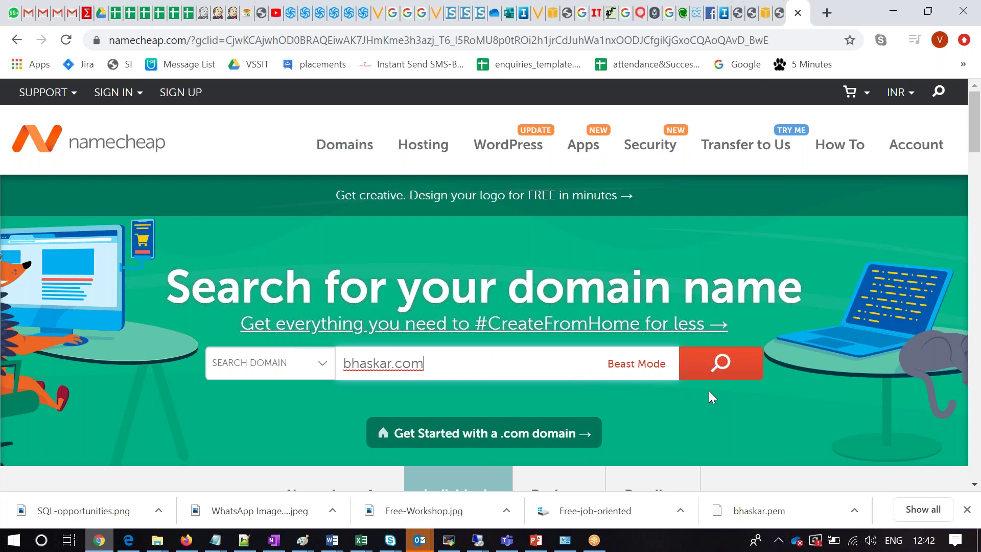
{"action": "left_click", "coordinate": [744, 367]}
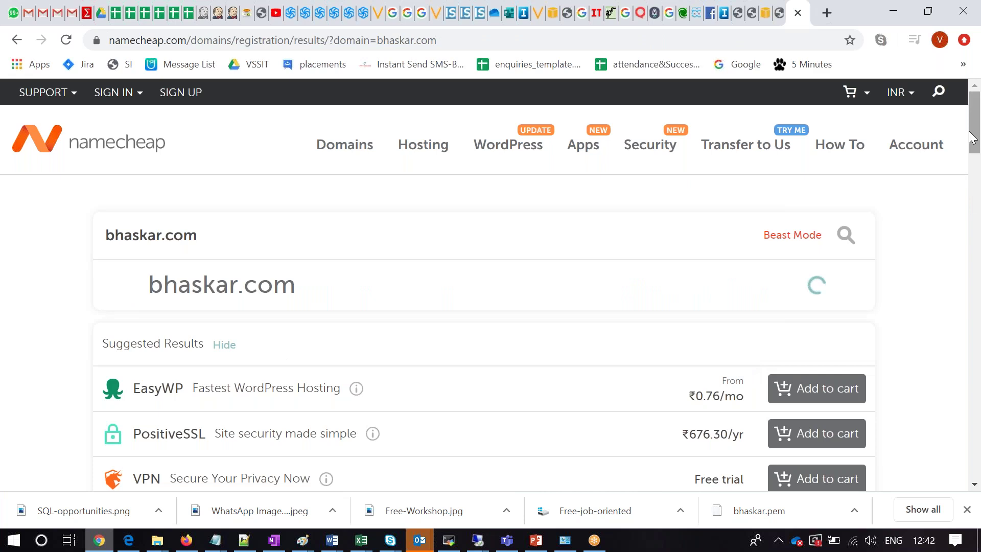
Look through the Namecheap results for bhaskar.com, comparing the availability and yearly prices of the different extensions.
{"action": "left_click_drag", "start_coordinate": [972, 138], "coordinate": [972, 141]}
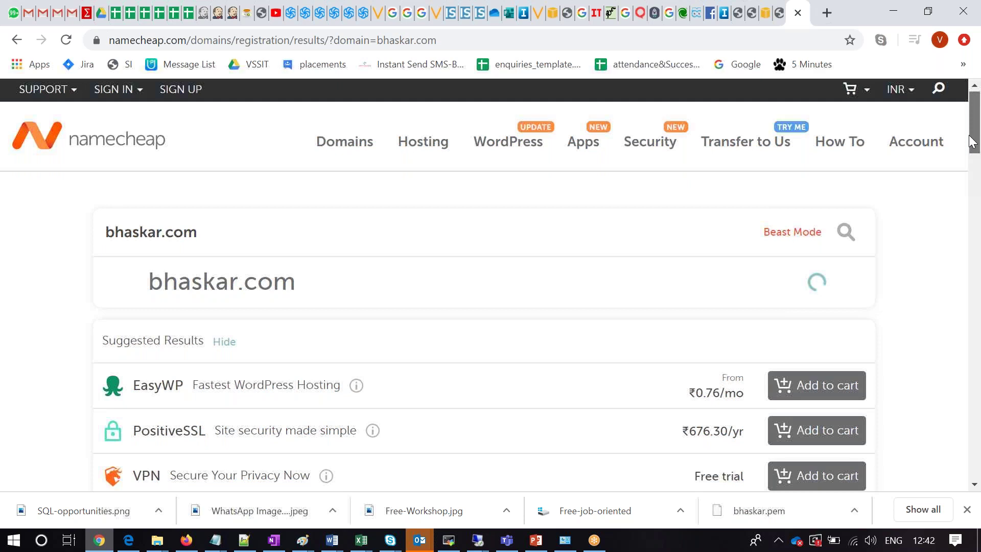
{"action": "left_click_drag", "start_coordinate": [972, 142], "coordinate": [972, 151]}
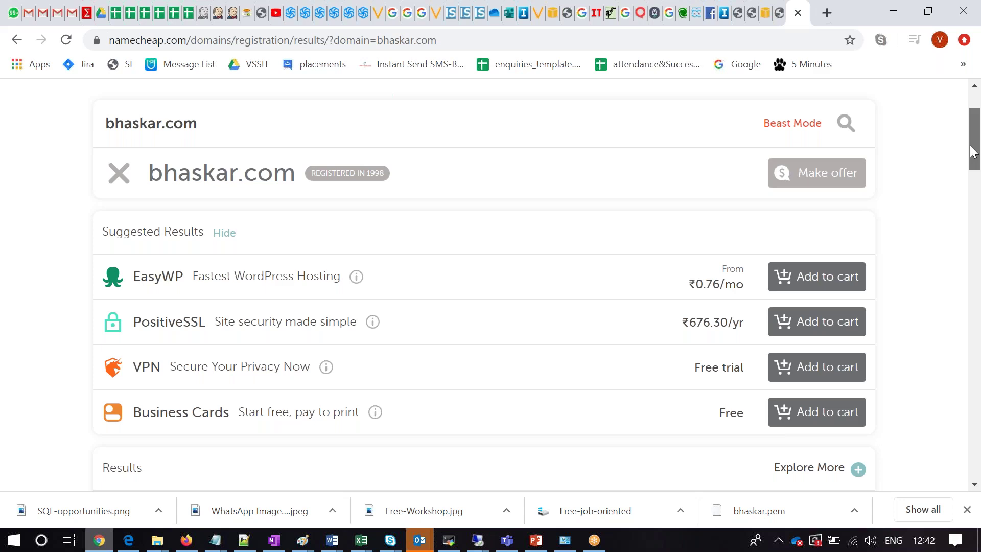
{"action": "scroll", "coordinate": [973, 138], "scroll_direction": "up", "scroll_amount": 1}
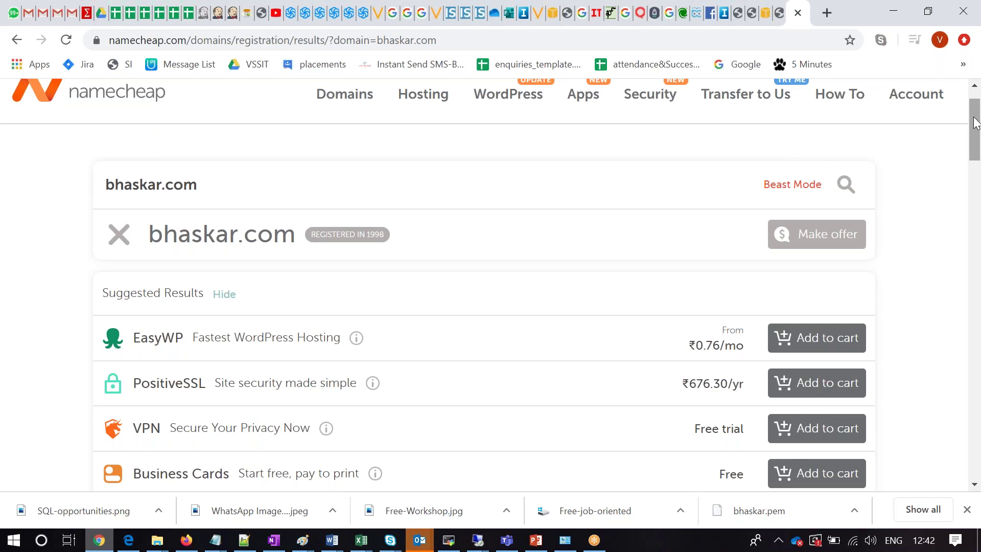
{"action": "left_click_drag", "start_coordinate": [976, 123], "coordinate": [976, 128]}
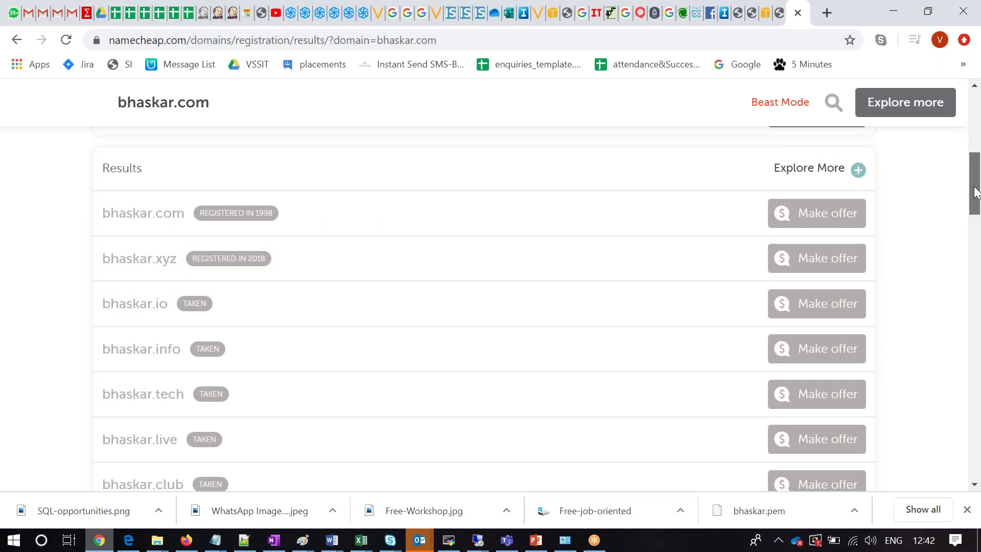
{"action": "left_click_drag", "start_coordinate": [976, 193], "coordinate": [977, 209]}
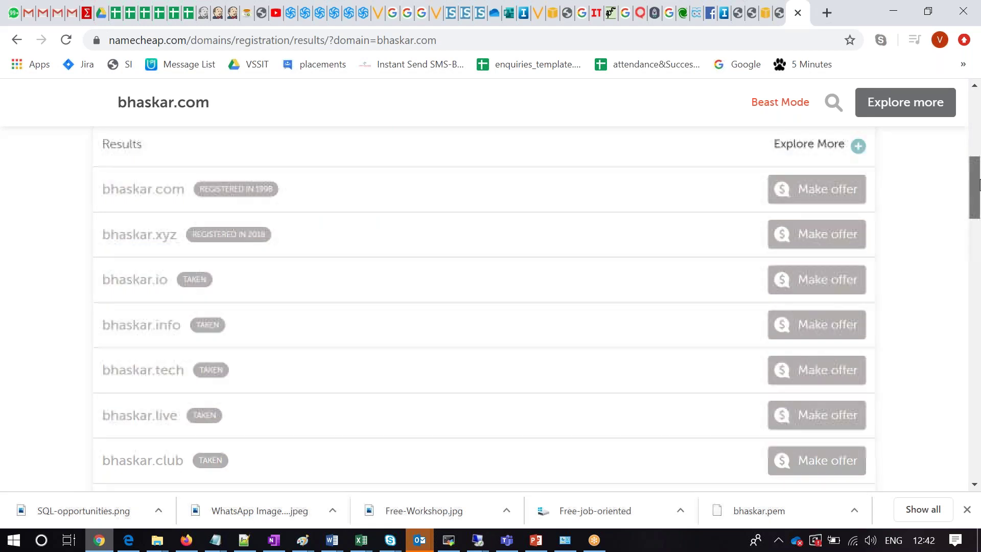
{"action": "left_click_drag", "start_coordinate": [979, 185], "coordinate": [979, 226]}
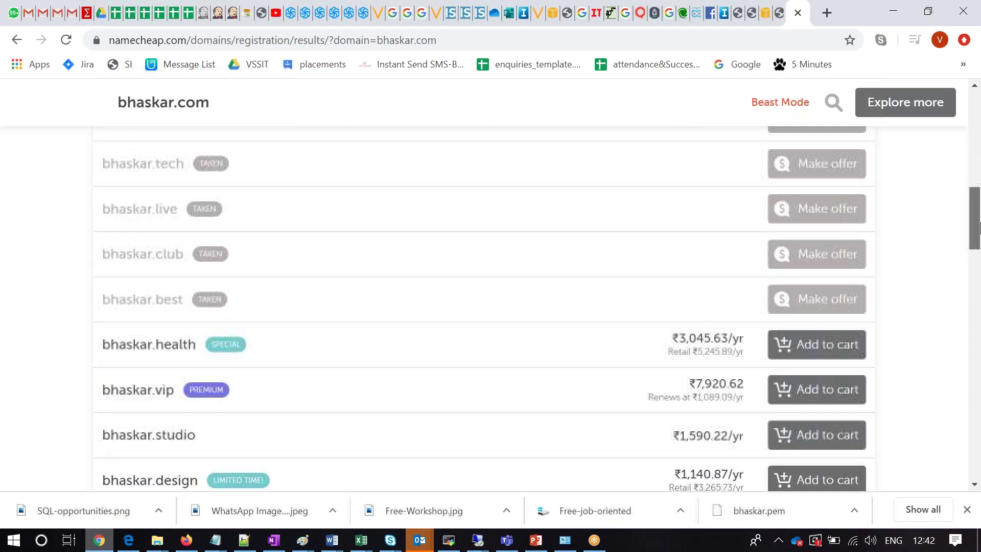
{"action": "left_click_drag", "start_coordinate": [979, 226], "coordinate": [979, 243]}
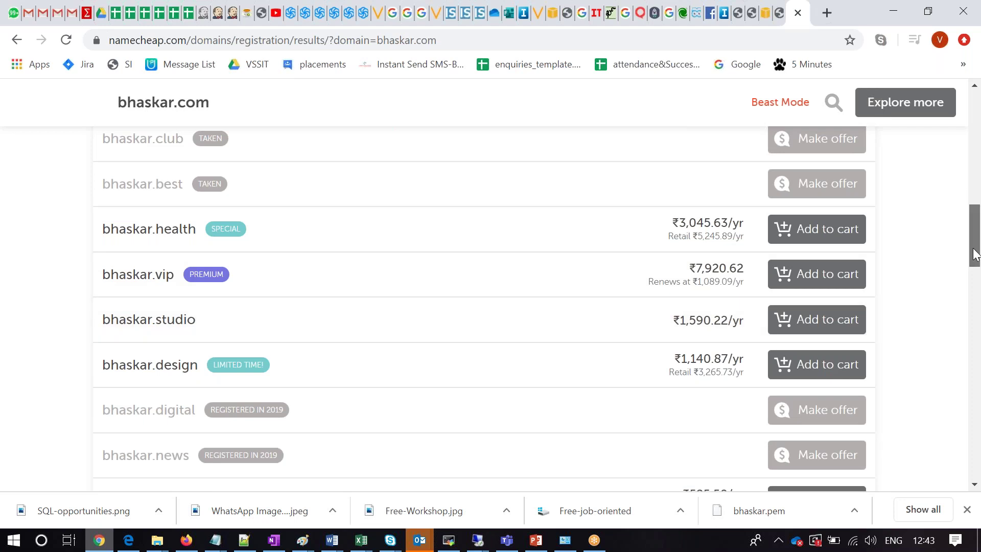
{"action": "left_click_drag", "start_coordinate": [976, 254], "coordinate": [976, 261]}
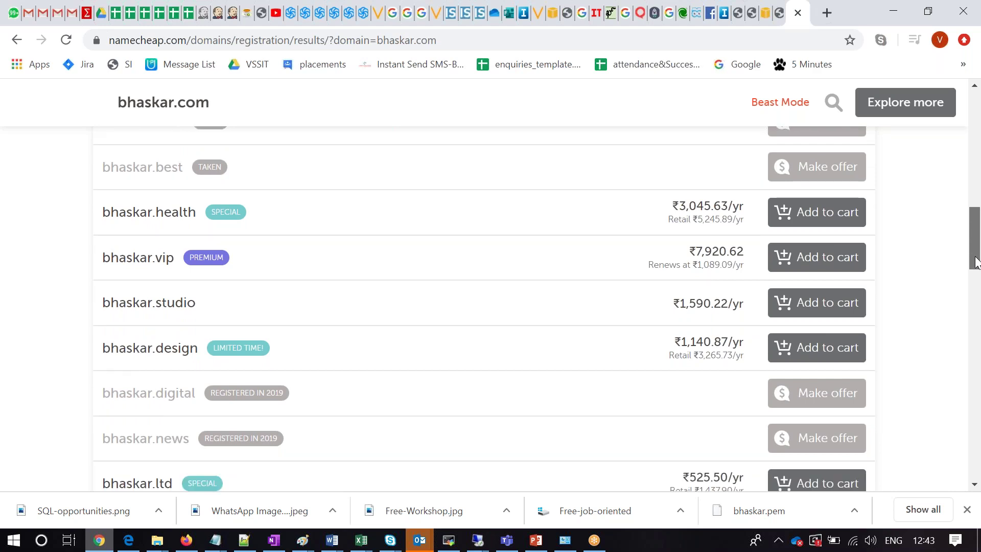
{"action": "left_click_drag", "start_coordinate": [976, 262], "coordinate": [978, 280]}
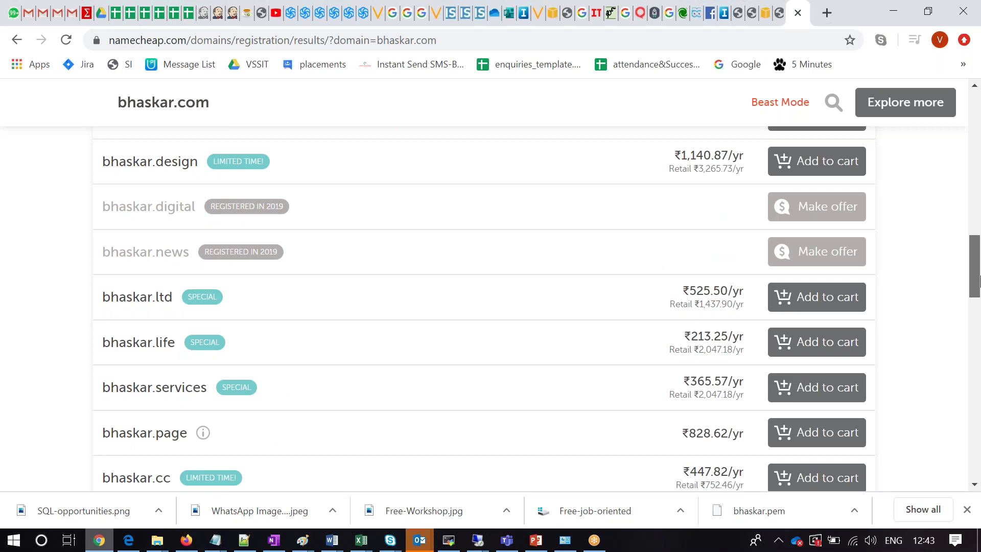
{"action": "left_click_drag", "start_coordinate": [979, 280], "coordinate": [978, 253]}
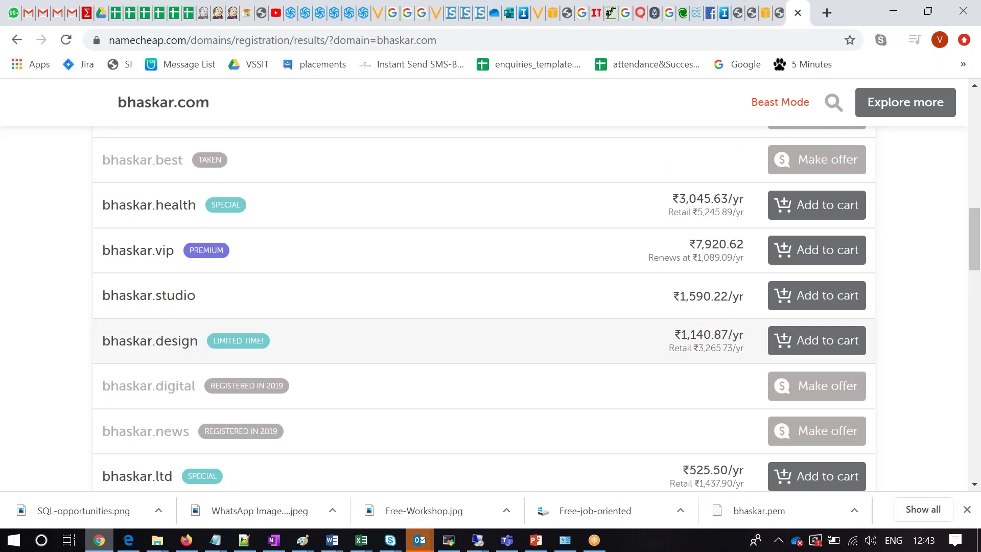
{"action": "scroll", "coordinate": [575, 265], "scroll_direction": "down", "scroll_amount": 4}
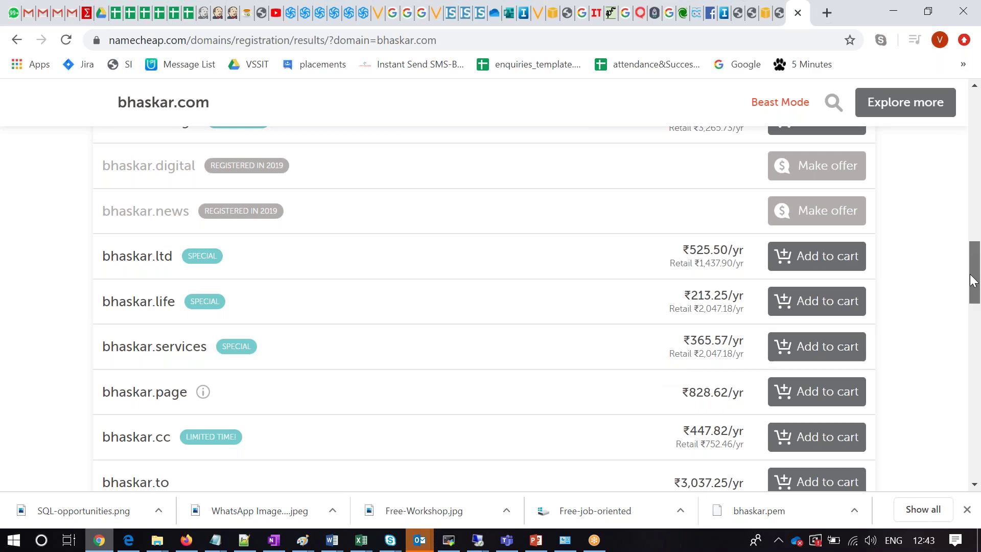
{"action": "scroll", "coordinate": [974, 280], "scroll_direction": "down", "scroll_amount": 1}
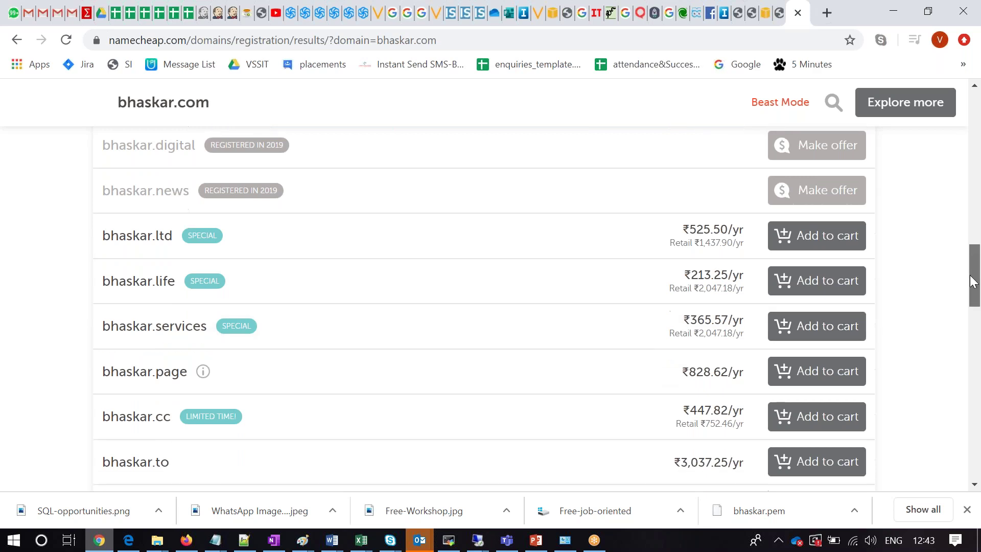
{"action": "left_click_drag", "start_coordinate": [974, 280], "coordinate": [975, 295]}
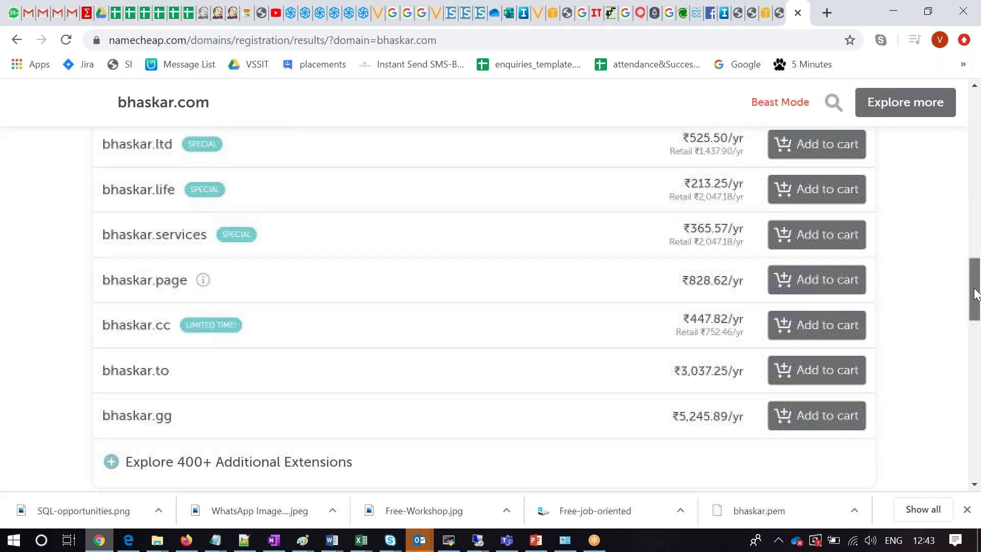
{"action": "mouse_move", "coordinate": [976, 294]}
{"action": "left_mouse_down"}
{"action": "mouse_move", "coordinate": [977, 169]}
{"action": "mouse_move", "coordinate": [979, 282]}
{"action": "left_mouse_up"}
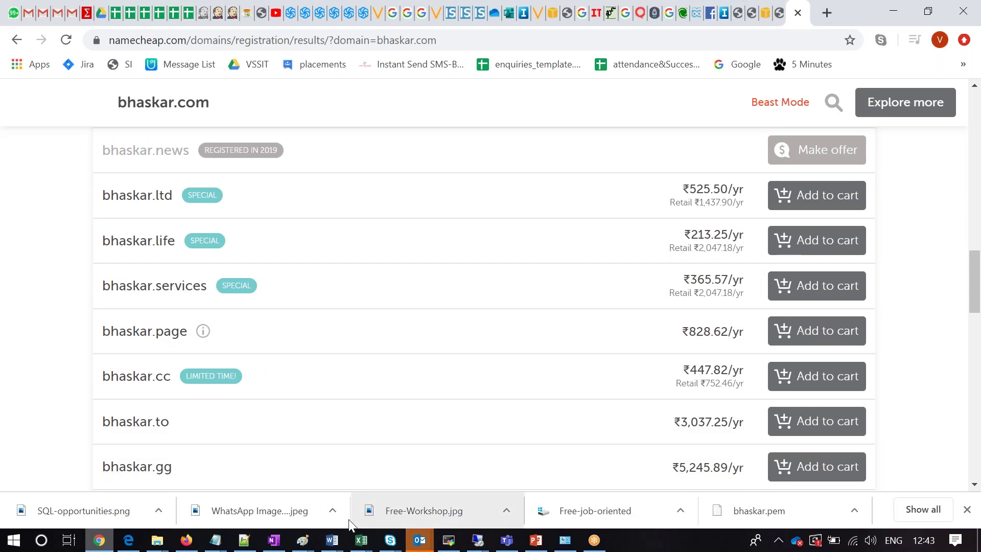
Switch to the Route 53 diagram in Paint and enter a bold green "Done" below the Domain name label.
{"action": "left_click", "coordinate": [307, 542]}
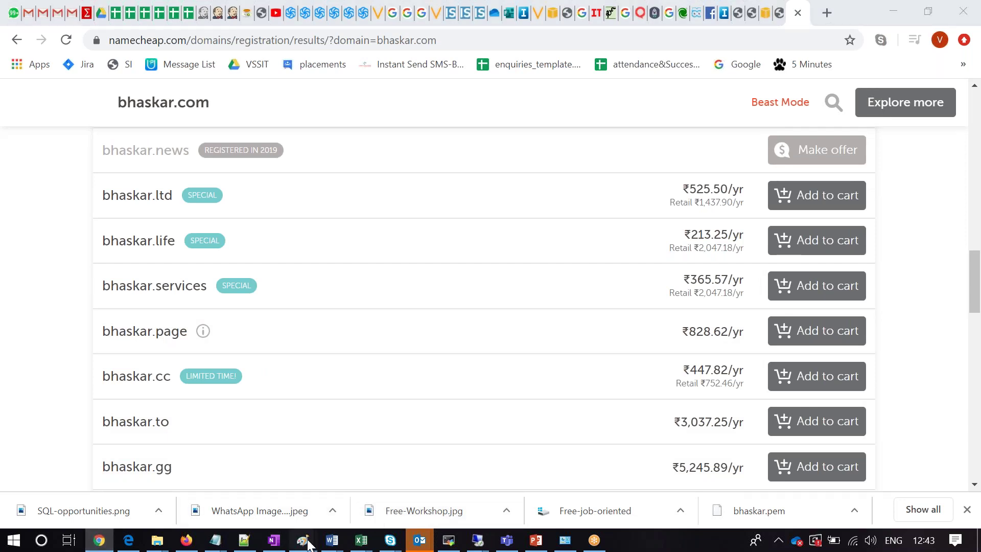
{"action": "left_click", "coordinate": [308, 541]}
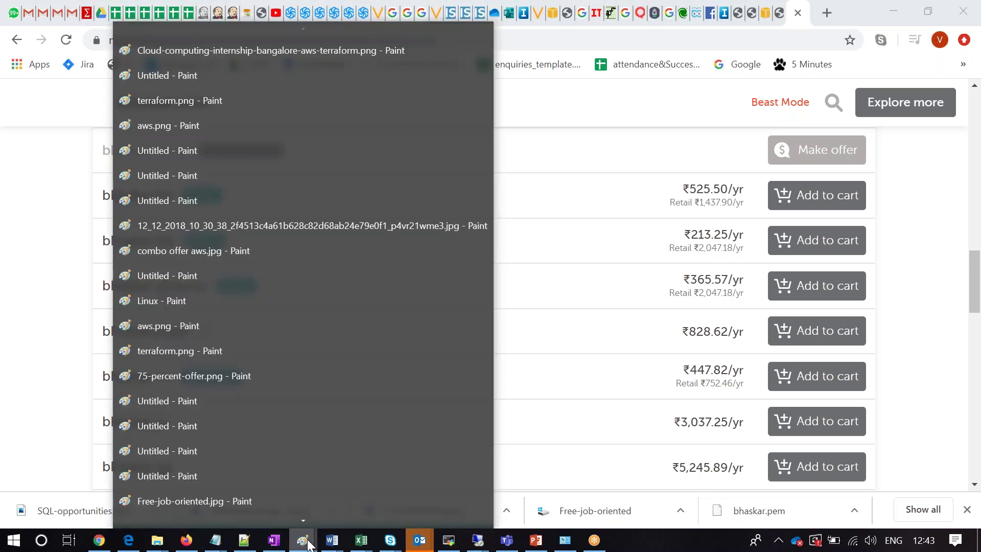
{"action": "left_click", "coordinate": [326, 445]}
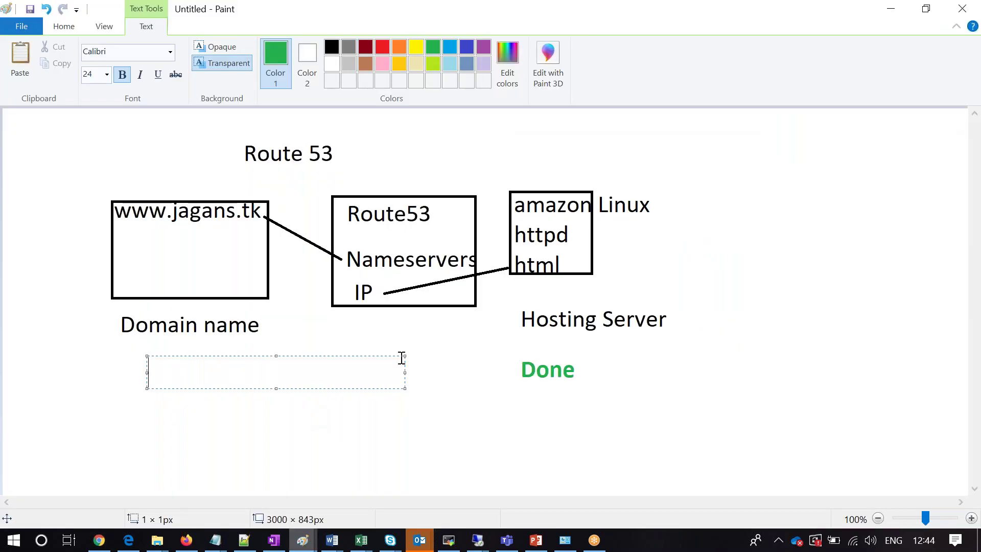
{"action": "type", "text": "Dpon"}
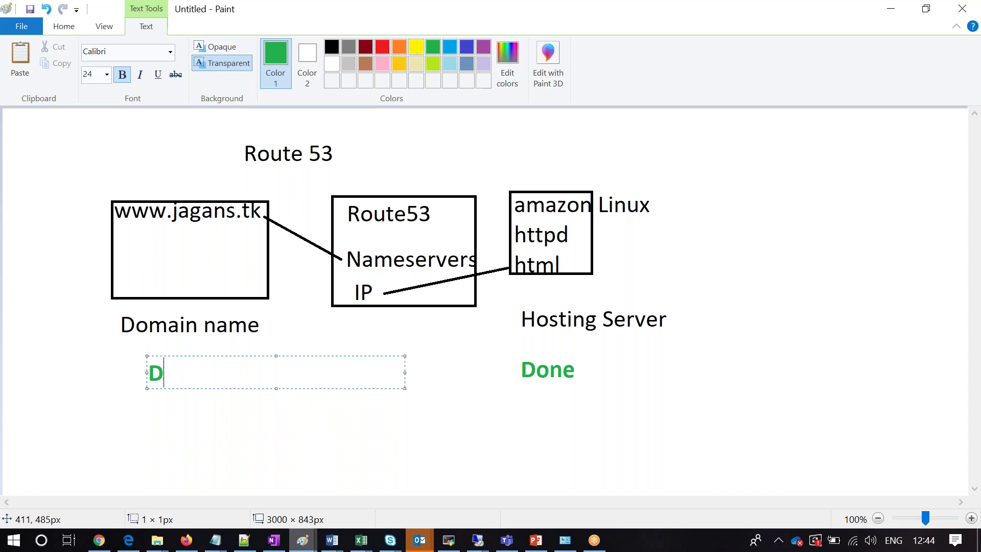
{"action": "key", "text": "BackSpace"}
{"action": "key", "text": "BackSpace"}
{"action": "key", "text": "BackSpace"}
{"action": "type", "text": "one"}
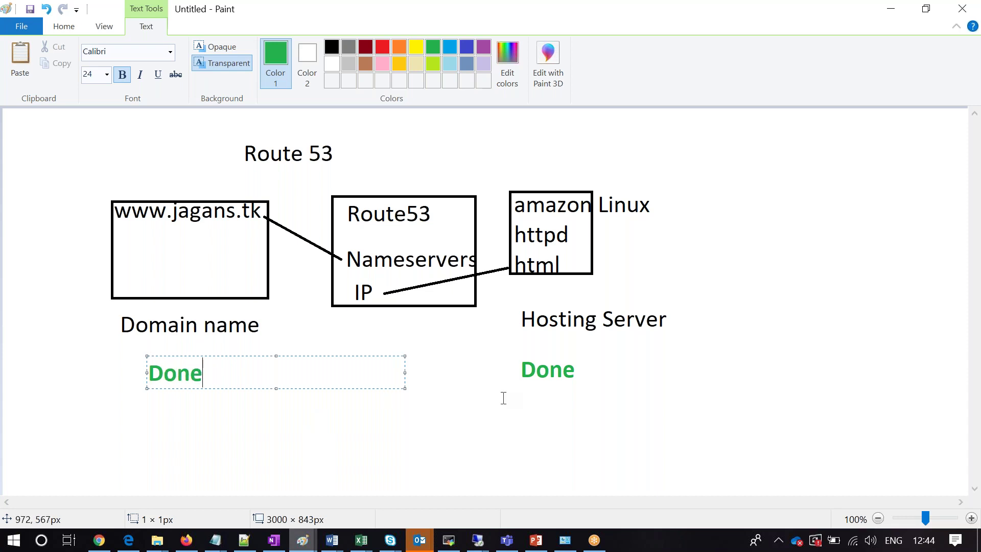
{"action": "left_click", "coordinate": [503, 398]}
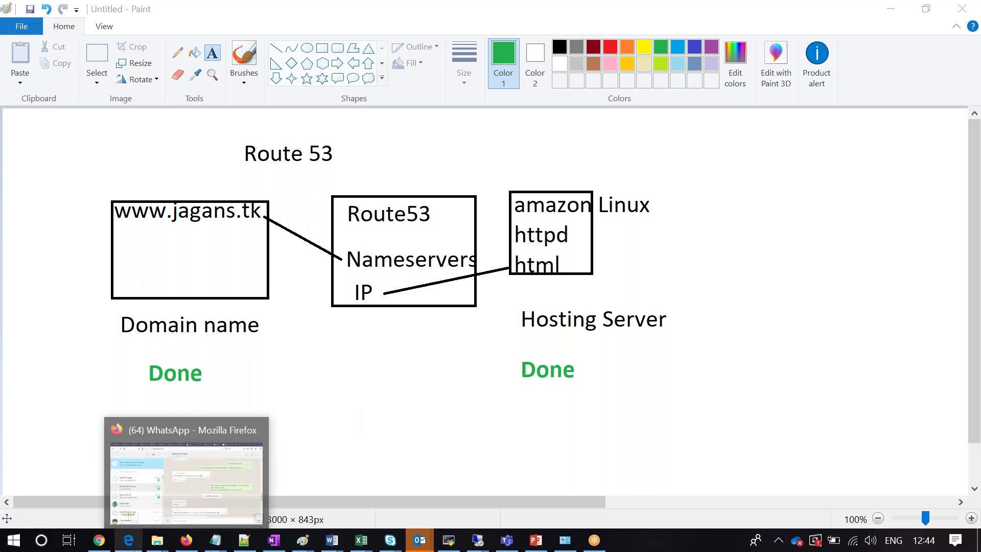
Switch to Chrome and open the hosted zones list from the Route 53 dashboard.
{"action": "left_click", "coordinate": [105, 544]}
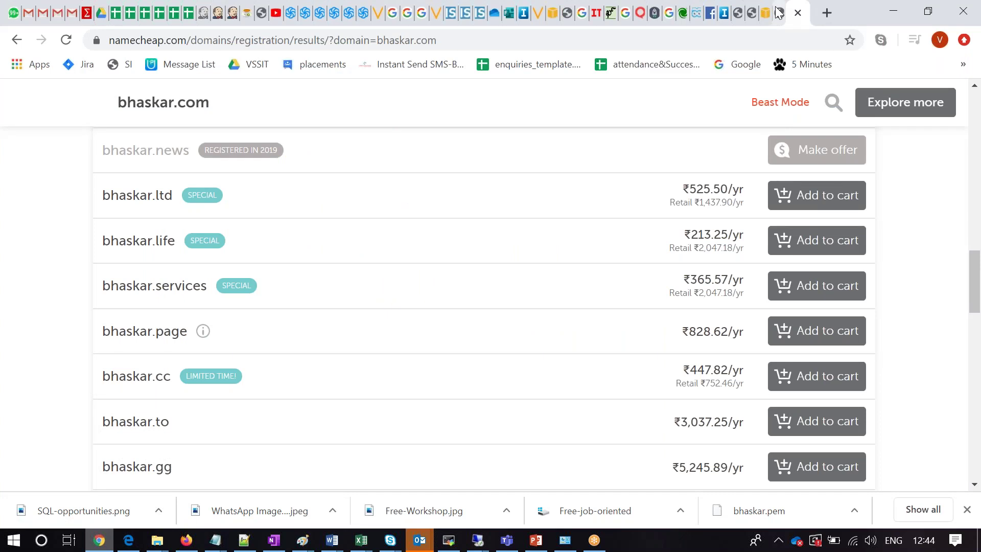
{"action": "left_click", "coordinate": [778, 12]}
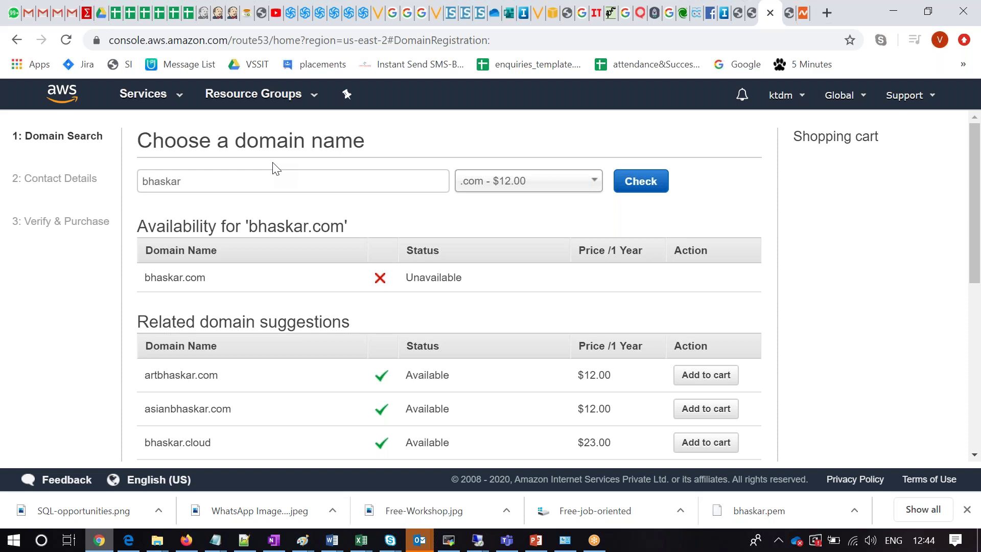
{"action": "left_click", "coordinate": [143, 94]}
{"action": "left_click", "coordinate": [62, 176]}
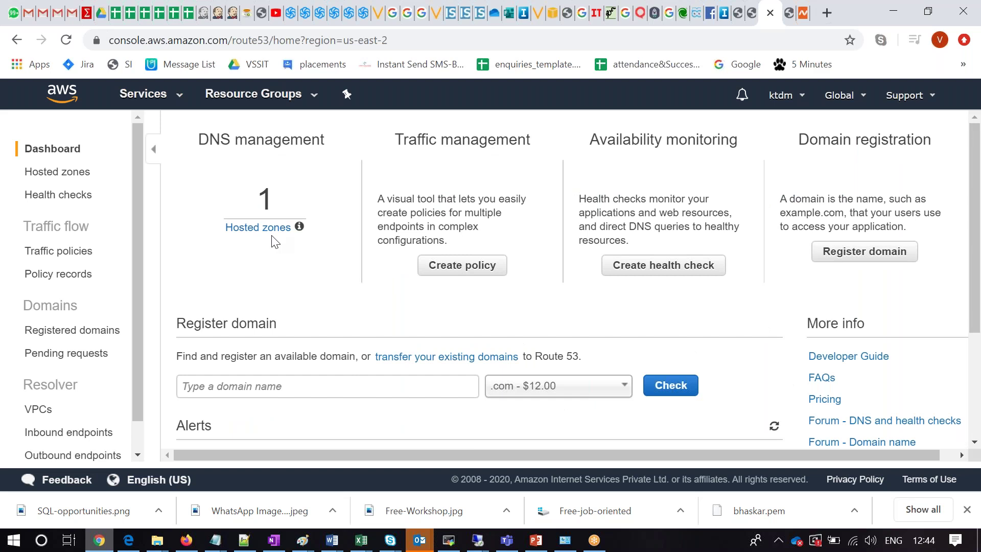
{"action": "left_click", "coordinate": [265, 227]}
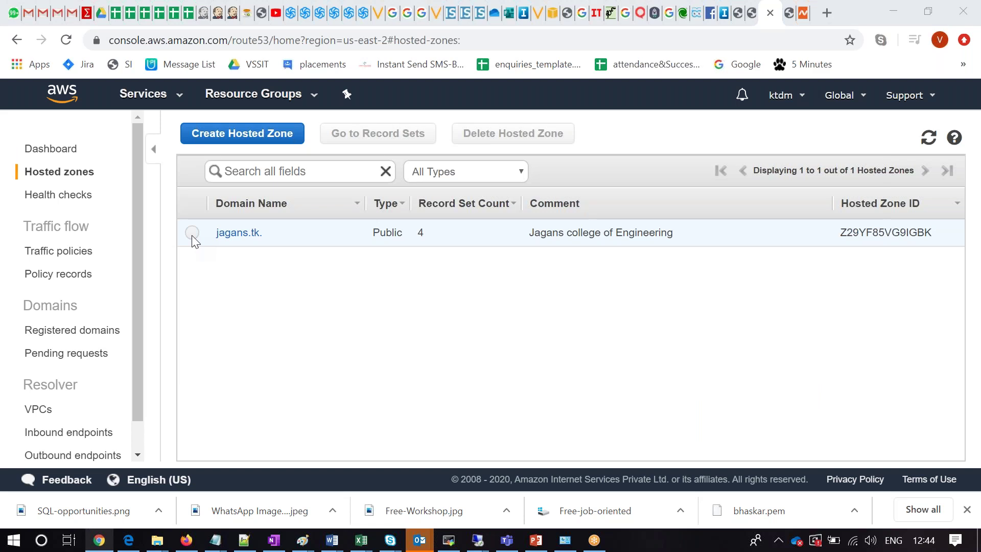
Select the jagans.tk hosted zone and view its domain details and name servers.
{"action": "left_click", "coordinate": [191, 233]}
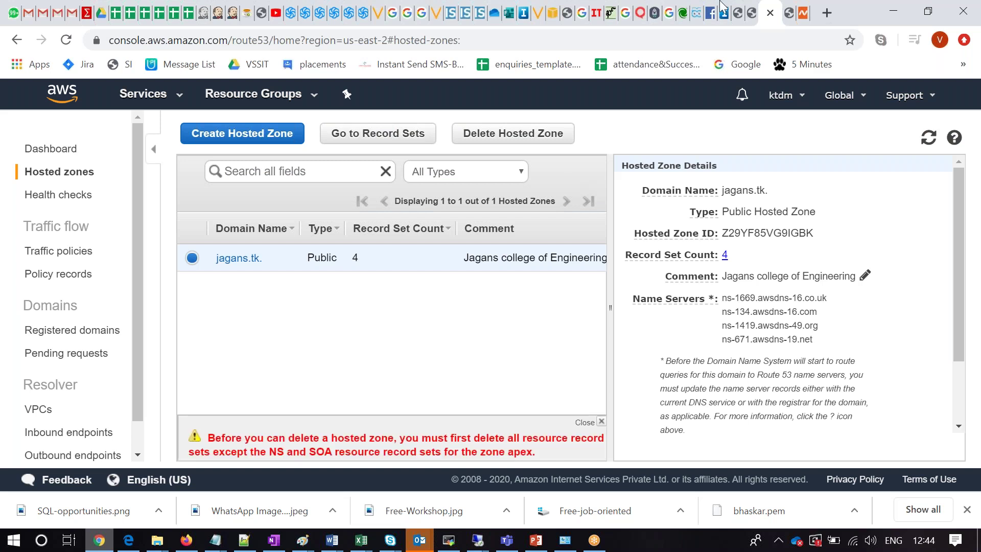
{"action": "left_click", "coordinate": [960, 393]}
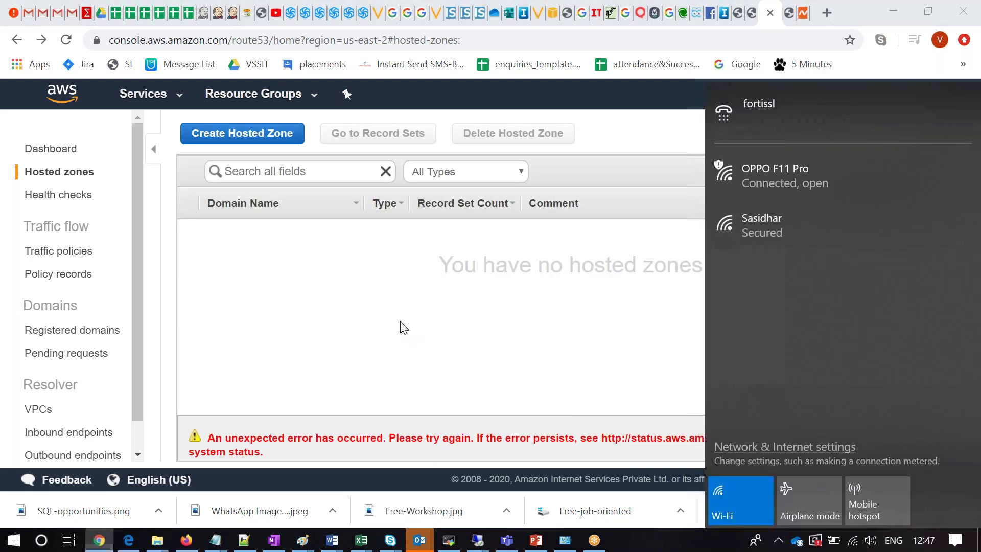
{"action": "left_click", "coordinate": [404, 327]}
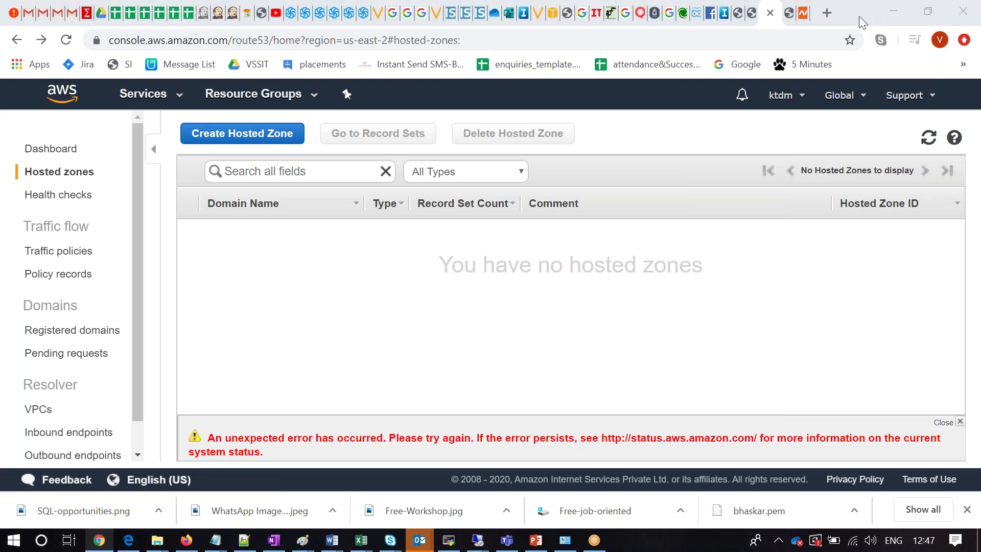
Open the Freenom site in a new browser tab, then return to the Route 53 hosted zones list.
{"action": "left_click", "coordinate": [826, 13]}
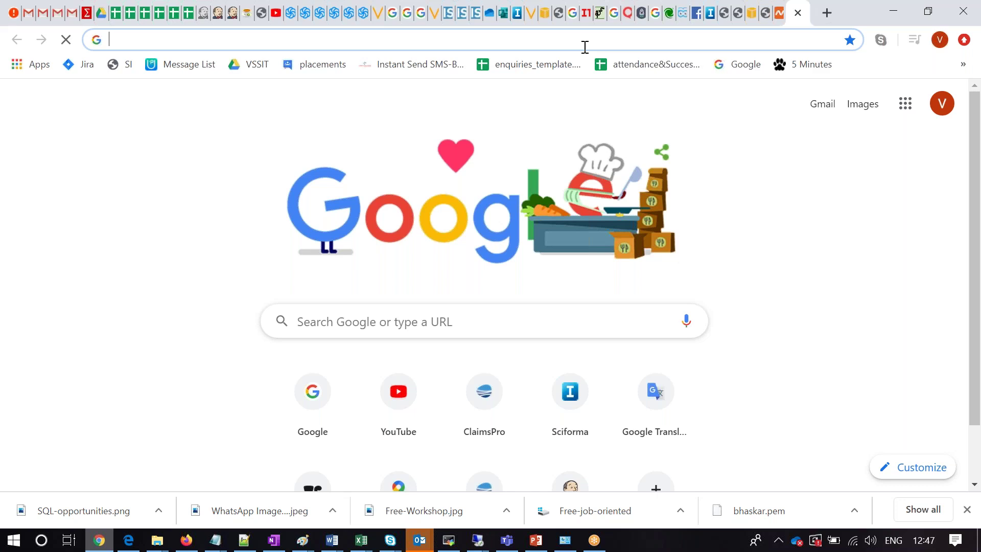
{"action": "type", "text": "go"}
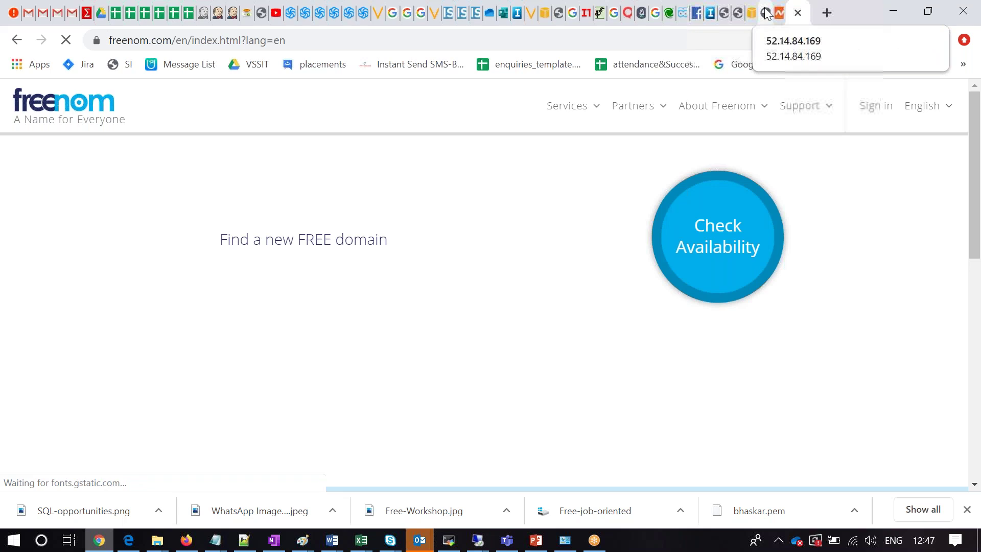
{"action": "left_click", "coordinate": [767, 13]}
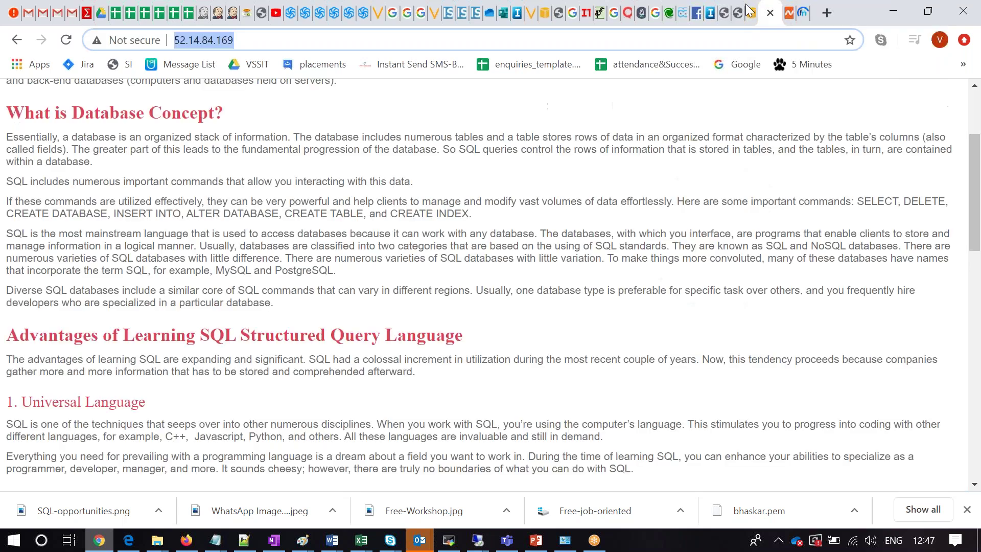
{"action": "left_click", "coordinate": [749, 11]}
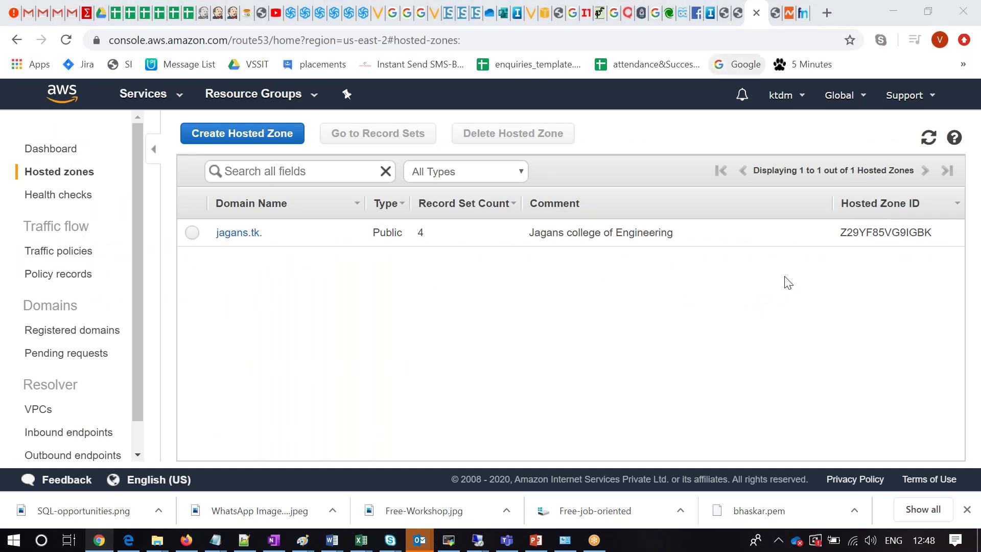
Review the details of the jagans.tk hosted zone and reload the hosted zones list by way of the health checks page.
{"action": "left_click", "coordinate": [192, 233]}
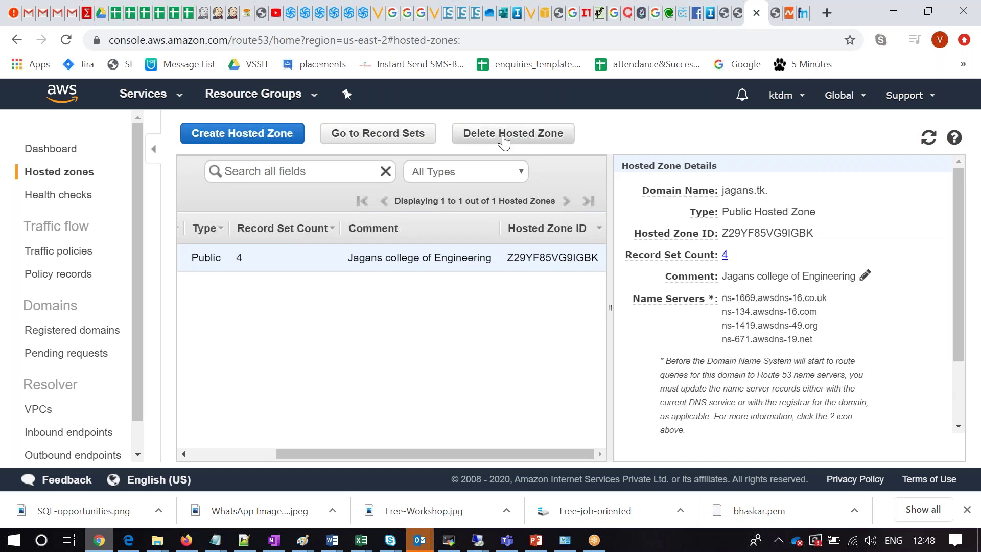
{"action": "left_click", "coordinate": [234, 453]}
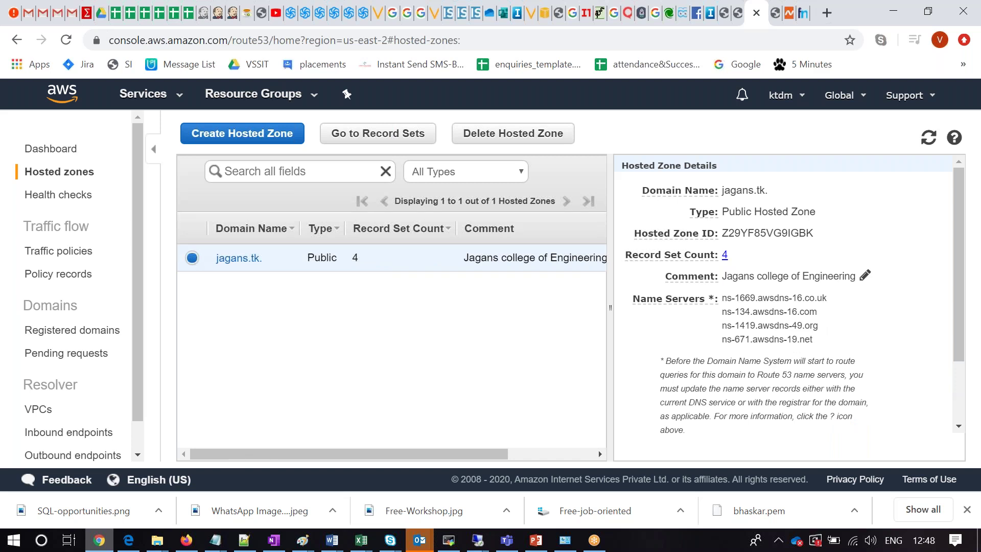
{"action": "left_click", "coordinate": [48, 196]}
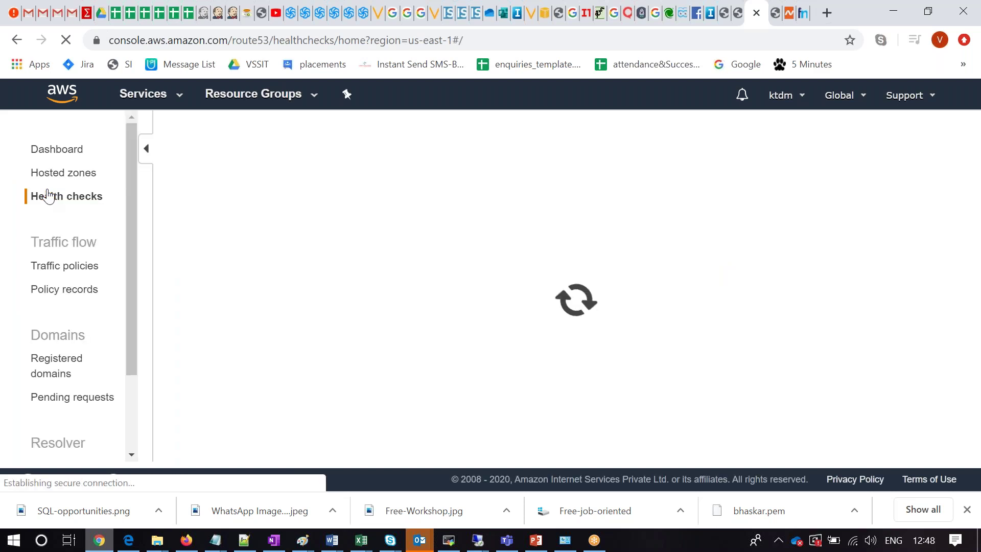
{"action": "left_click", "coordinate": [55, 175]}
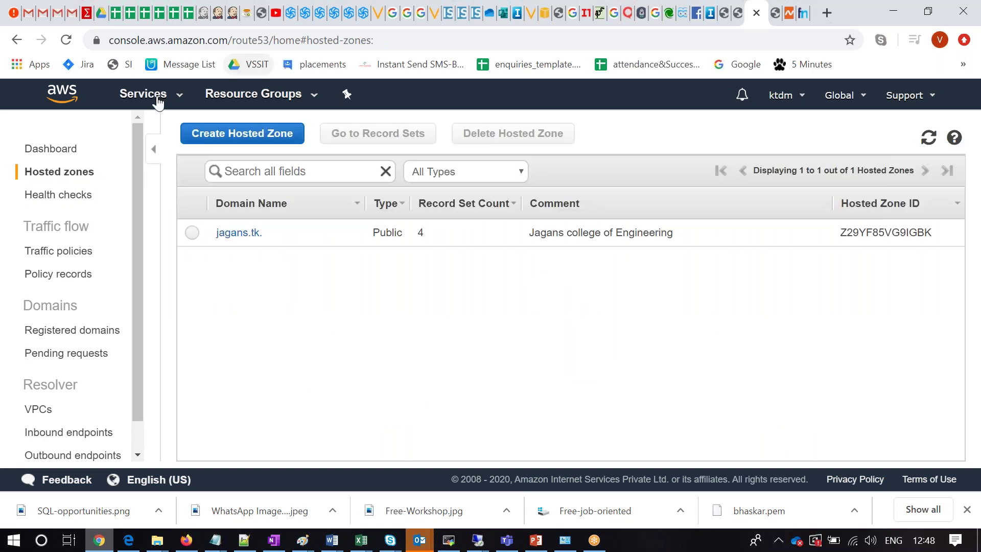
Create a public hosted zone for the domain bhaskar.com with the comment "Bhaskar real estate solutions".
{"action": "left_click", "coordinate": [219, 137]}
{"action": "type", "text": "bhaskar.com"}
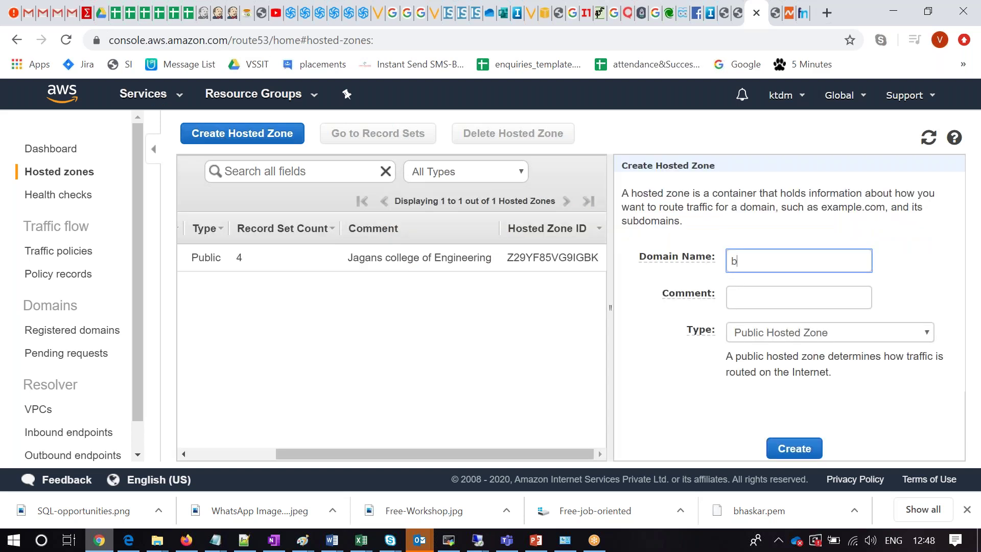
{"action": "left_click", "coordinate": [860, 305]}
{"action": "type", "text": "Bhaskar realestate"}
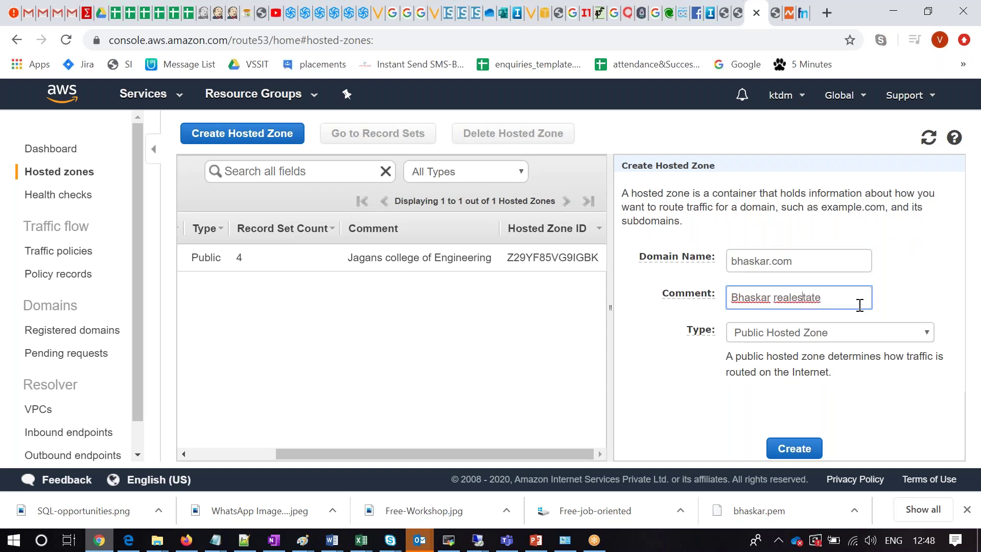
{"action": "key", "text": "Left"}
{"action": "type", "text": "estate solutions"}
{"action": "left_click", "coordinate": [796, 456]}
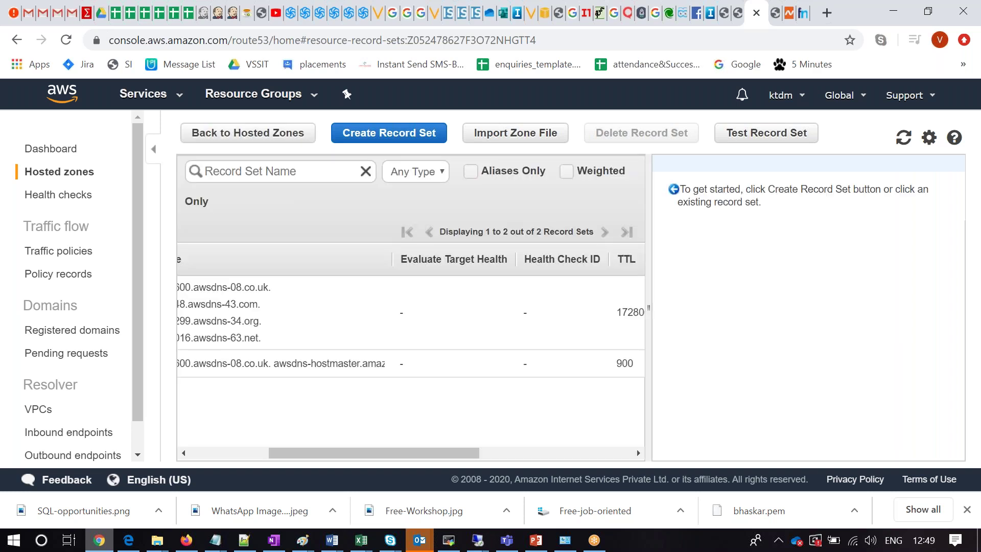
Create an A – IPv4 address record set named www in the bhaskar.com zone with the value 10.20.30.40.
{"action": "left_click", "coordinate": [201, 452]}
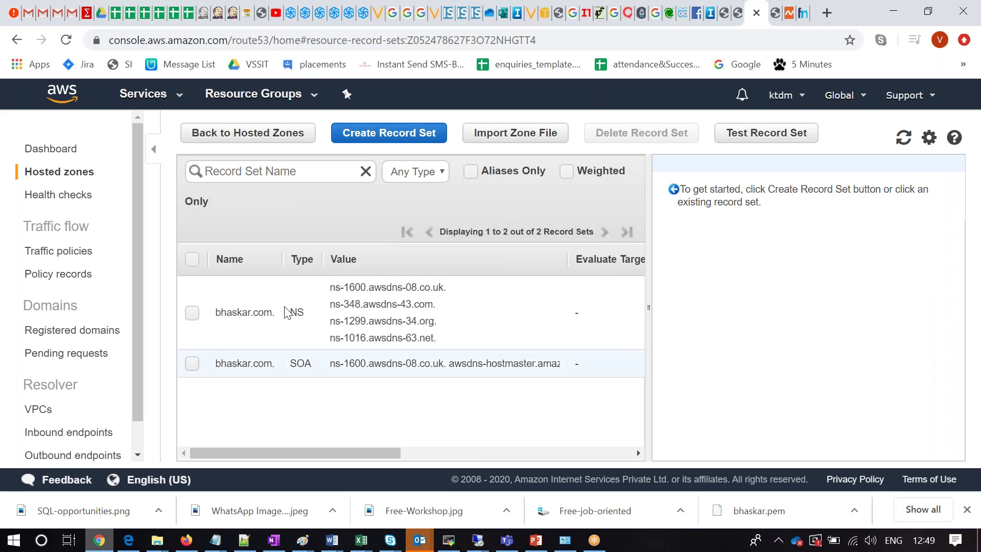
{"action": "left_click", "coordinate": [346, 141]}
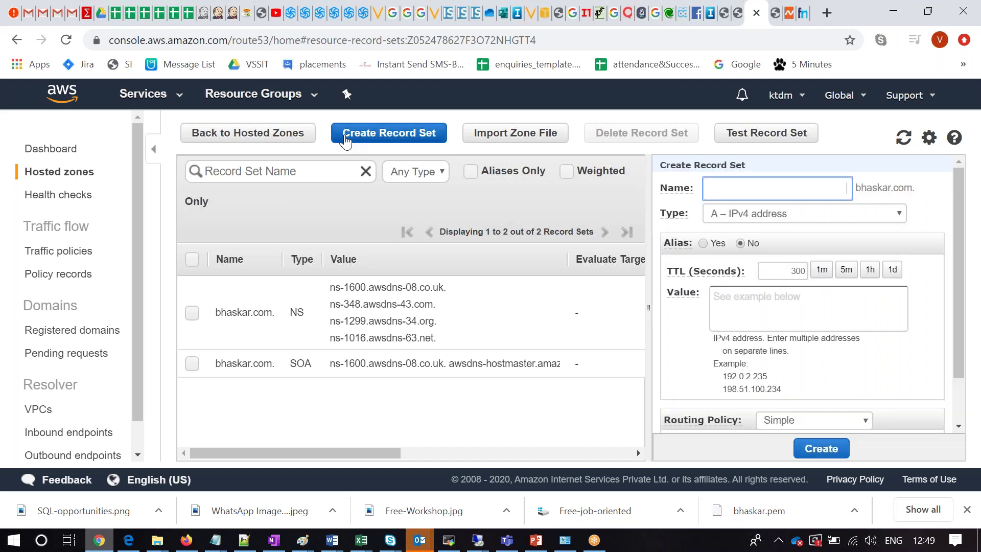
{"action": "type", "text": "www"}
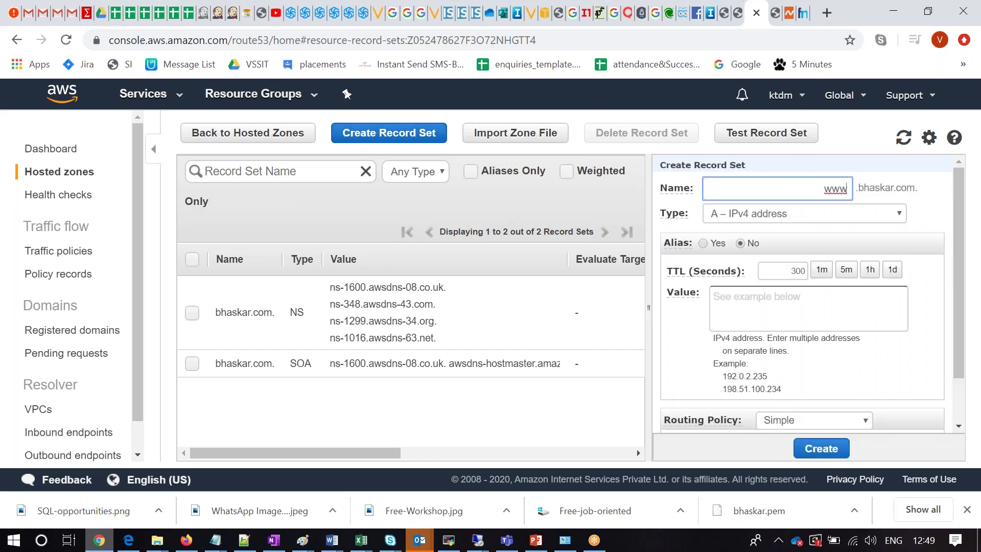
{"action": "left_click", "coordinate": [875, 219]}
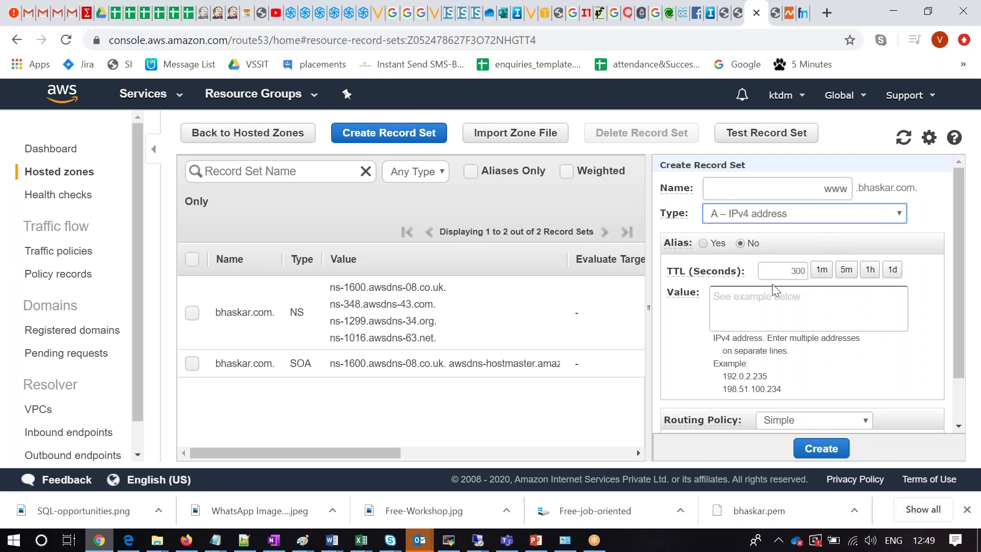
{"action": "left_click", "coordinate": [775, 305]}
{"action": "type", "text": "10"}
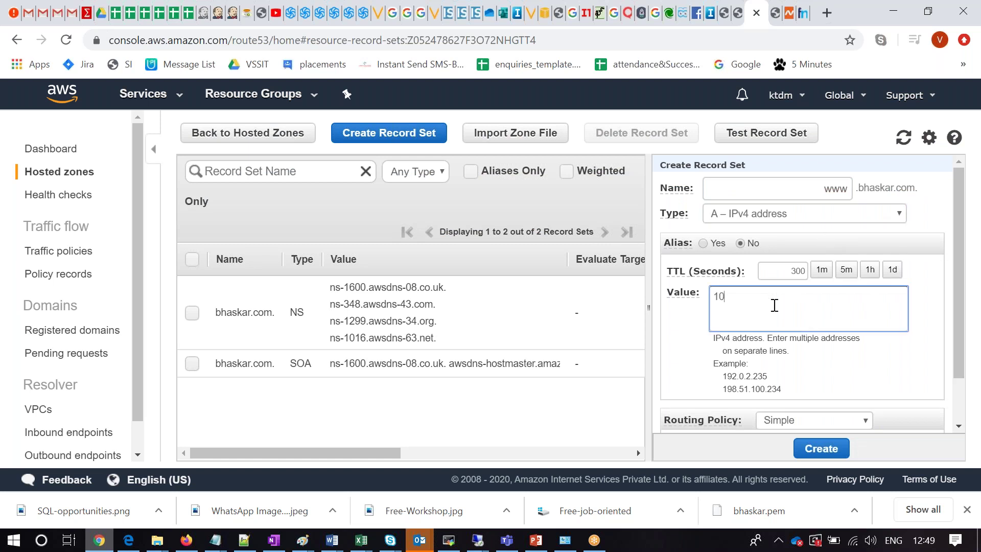
{"action": "type", "text": ".20.30.40"}
{"action": "left_click", "coordinate": [811, 455]}
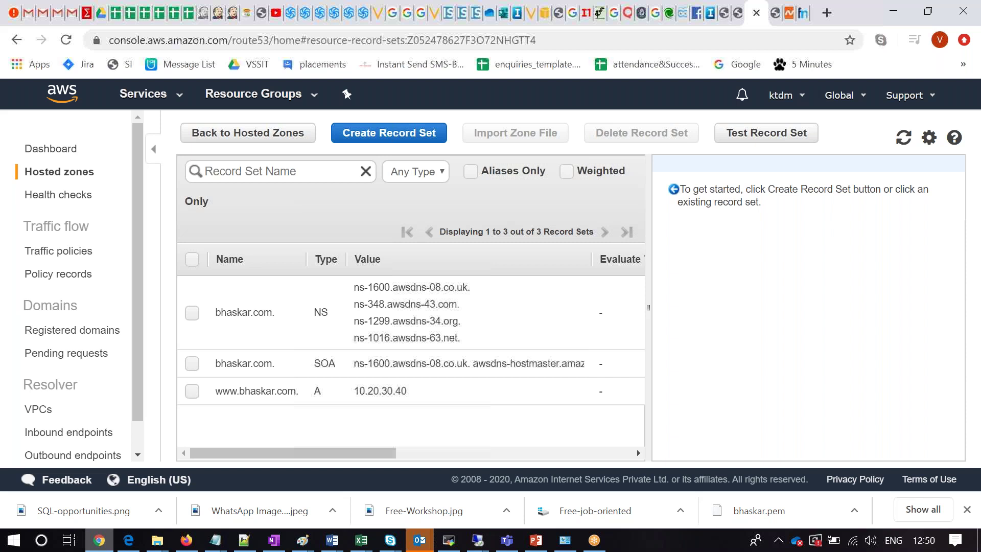
Create an A – IPv4 address record set named loans in the bhaskar.com zone with the value 10.20.30.50.
{"action": "left_click", "coordinate": [377, 134]}
{"action": "left_click", "coordinate": [764, 184]}
{"action": "type", "text": "loans"}
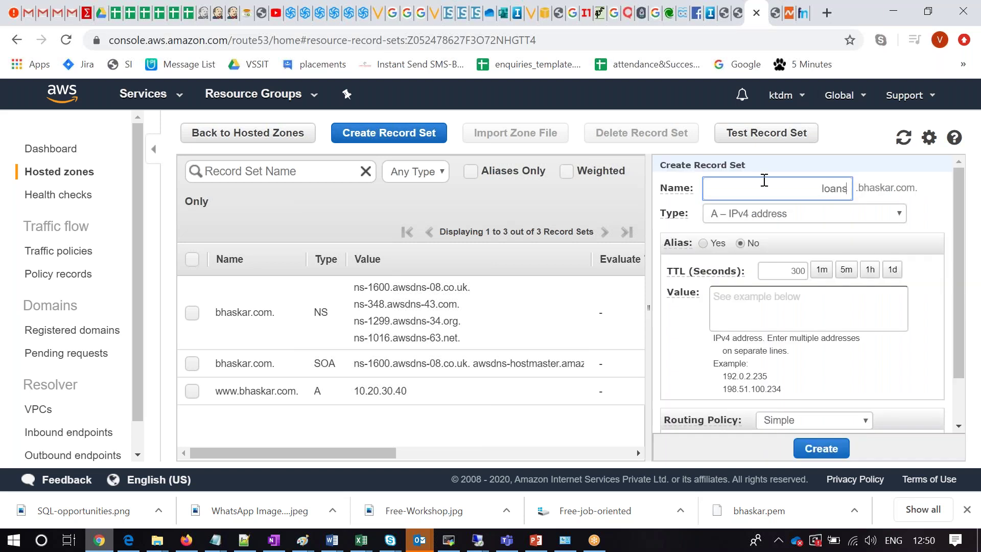
{"action": "left_click", "coordinate": [754, 314]}
{"action": "type", "text": "10.20."}
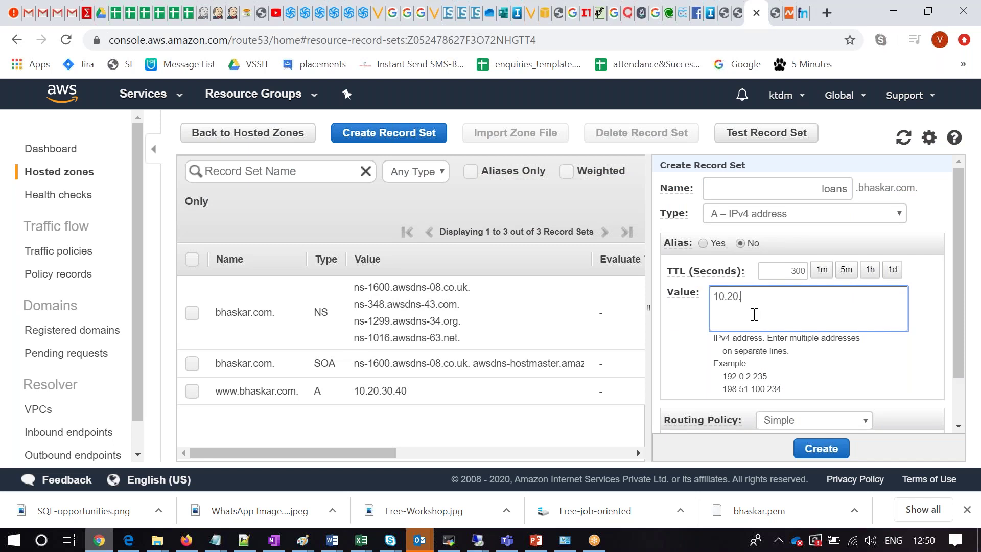
{"action": "type", "text": "30.50"}
{"action": "left_click", "coordinate": [821, 448]}
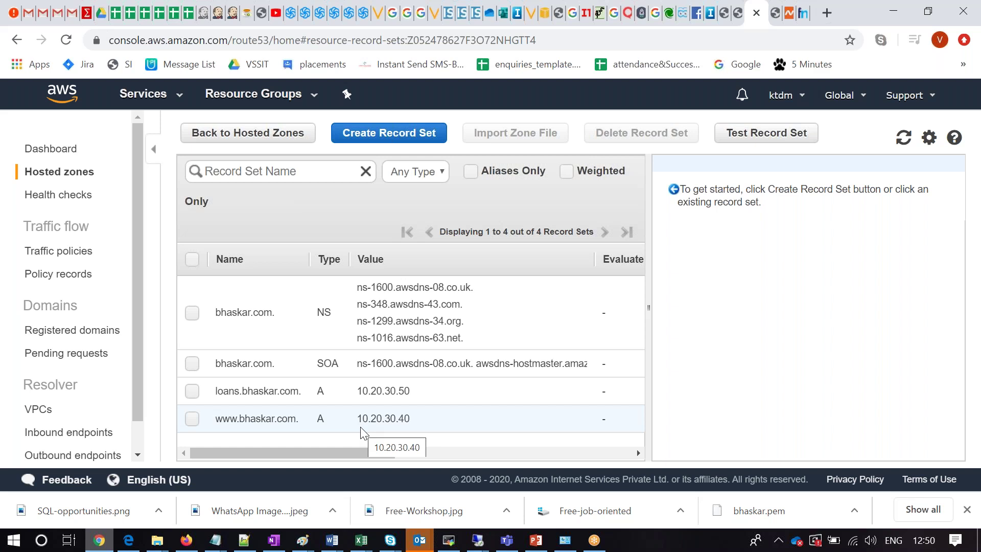
{"action": "right_click", "coordinate": [392, 539]}
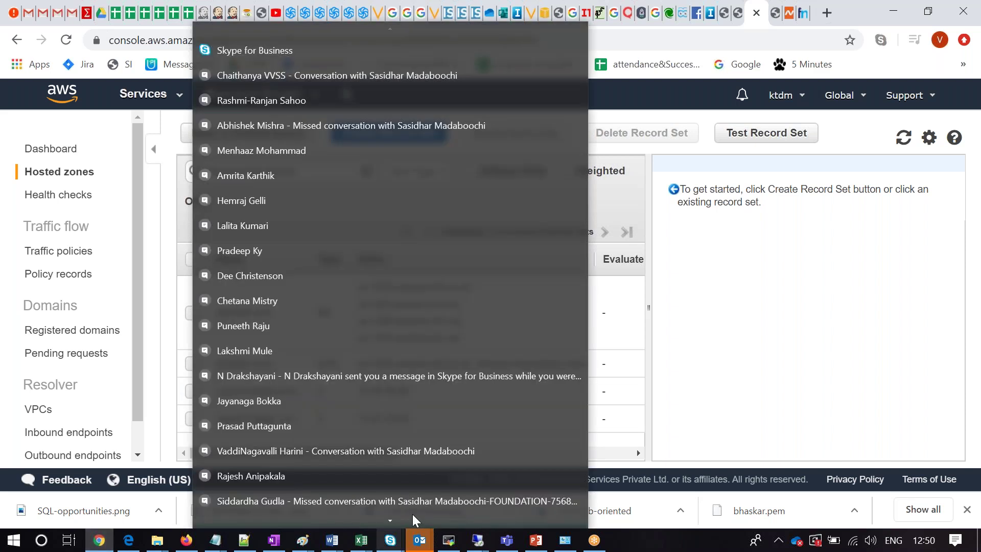
{"action": "left_click", "coordinate": [913, 347]}
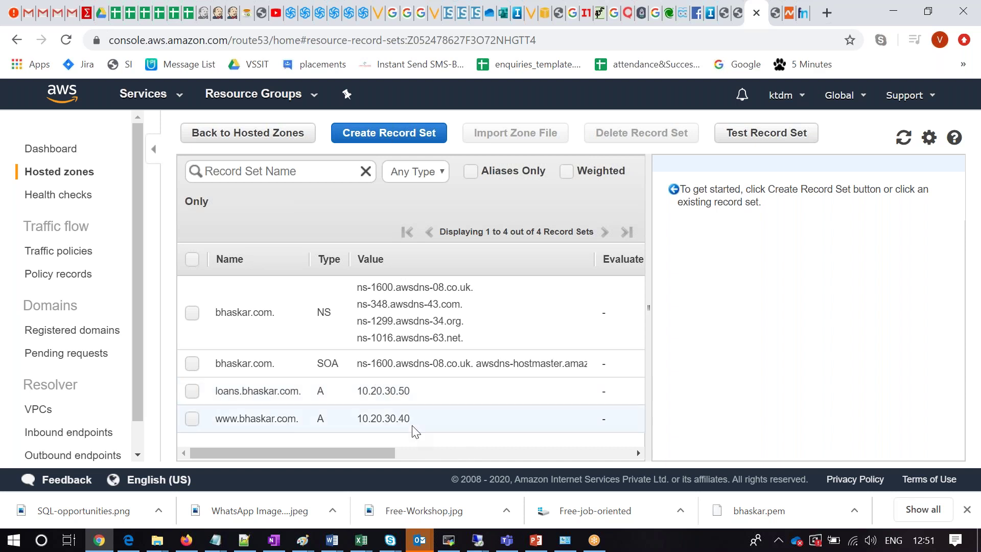
{"action": "right_click", "coordinate": [390, 540]}
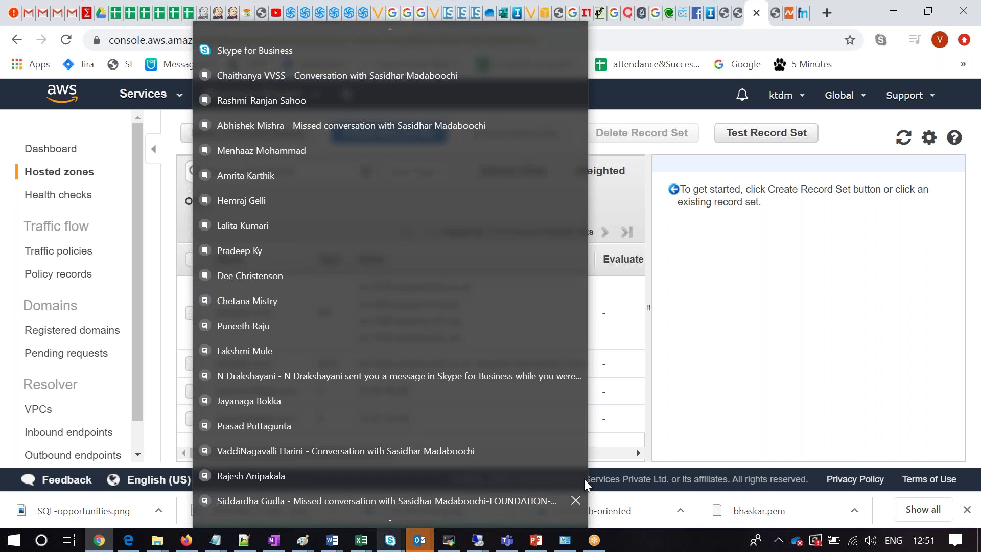
{"action": "left_click", "coordinate": [787, 352]}
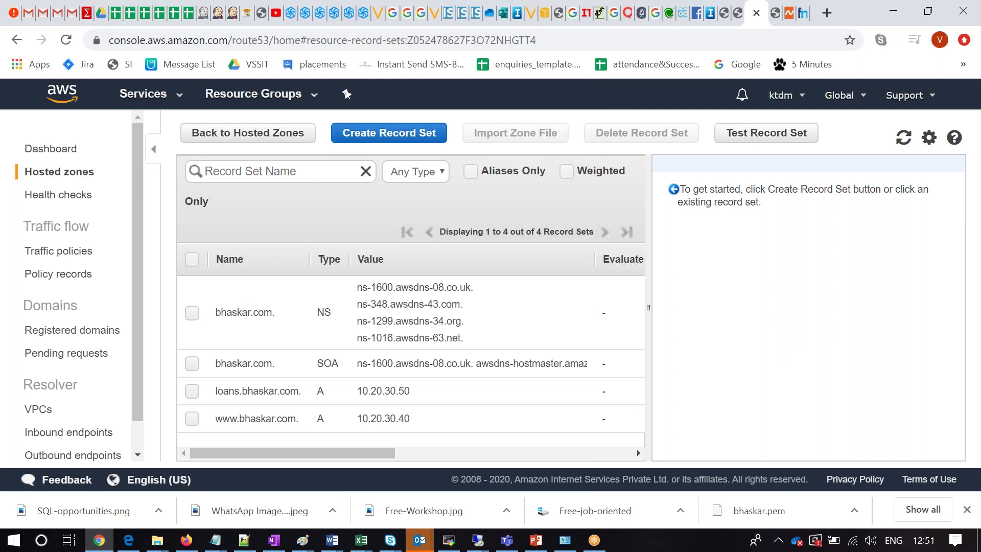
Return to the hosted zones list and open the record sets of jagans.tk, showing their names, types and values.
{"action": "left_click", "coordinate": [203, 136]}
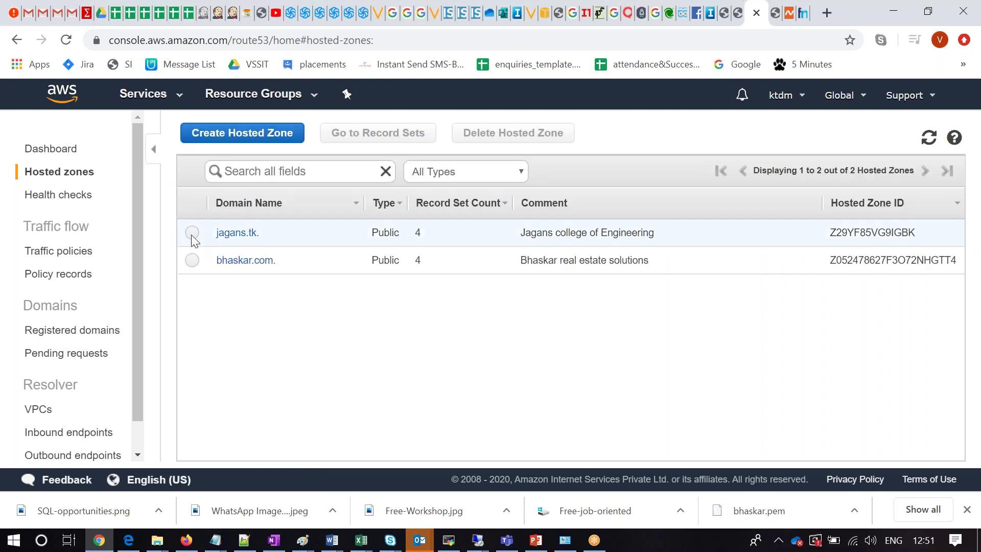
{"action": "left_click", "coordinate": [192, 234]}
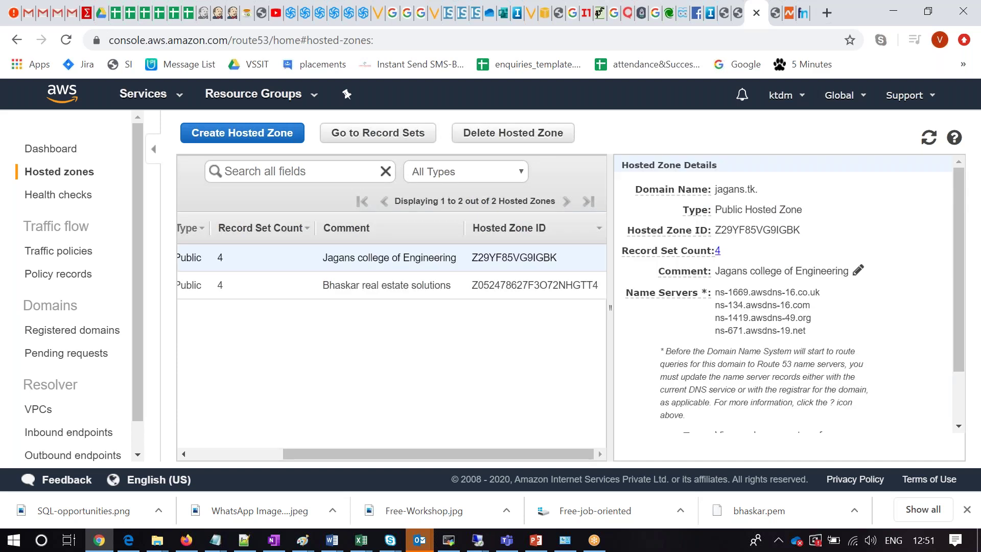
{"action": "scroll", "coordinate": [392, 271], "scroll_direction": "left", "scroll_amount": 3}
{"action": "left_click", "coordinate": [222, 256]}
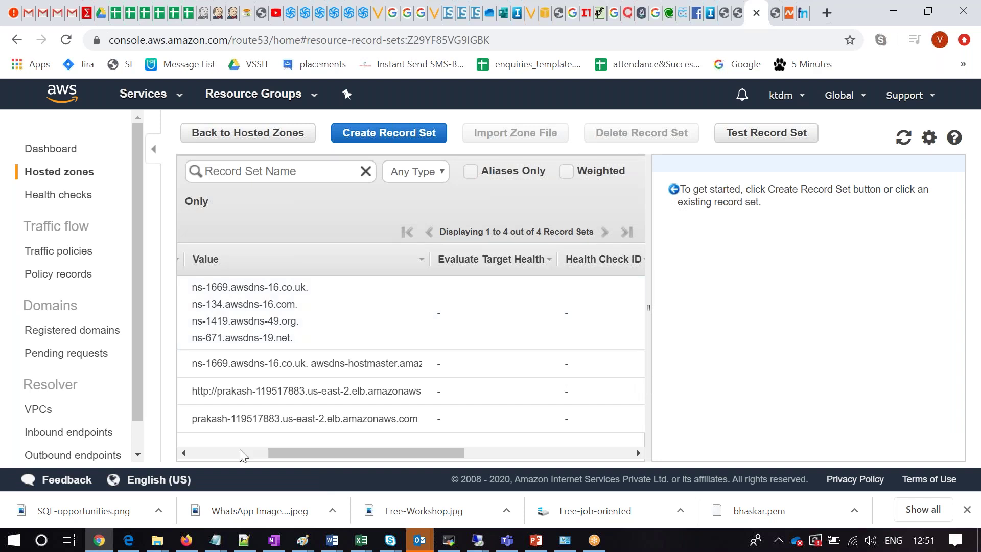
{"action": "scroll", "coordinate": [241, 454], "scroll_direction": "left", "scroll_amount": 1}
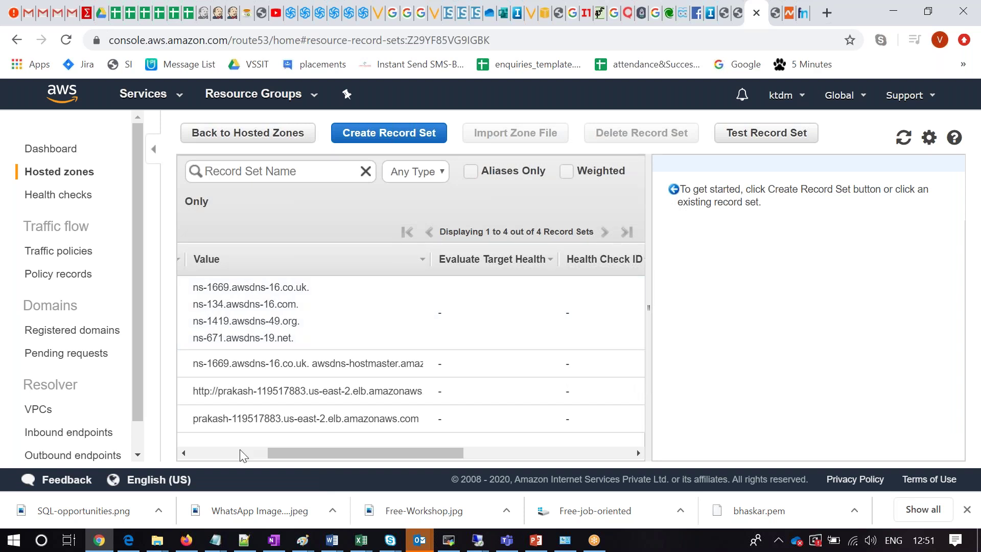
{"action": "scroll", "coordinate": [240, 455], "scroll_direction": "left", "scroll_amount": 5}
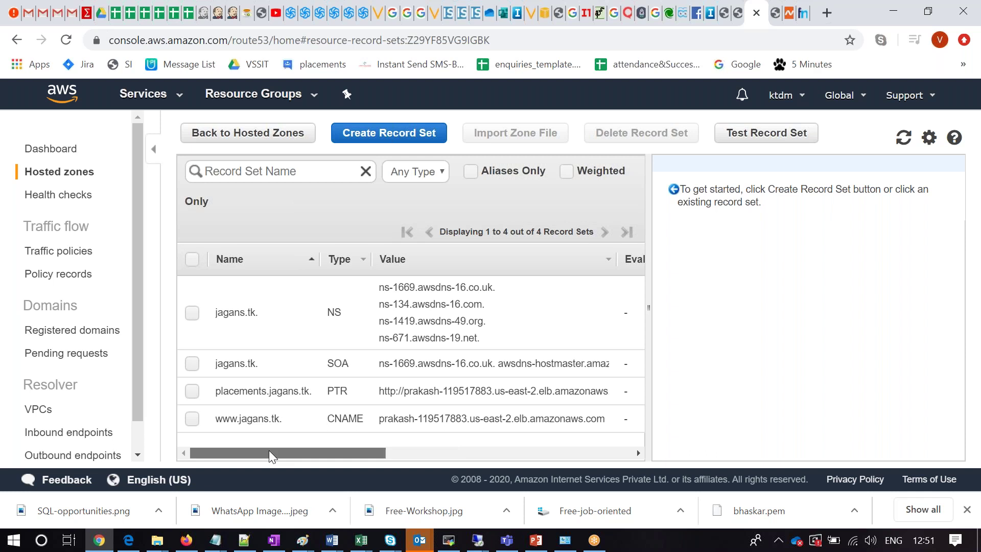
{"action": "left_click_drag", "start_coordinate": [269, 452], "coordinate": [191, 459]}
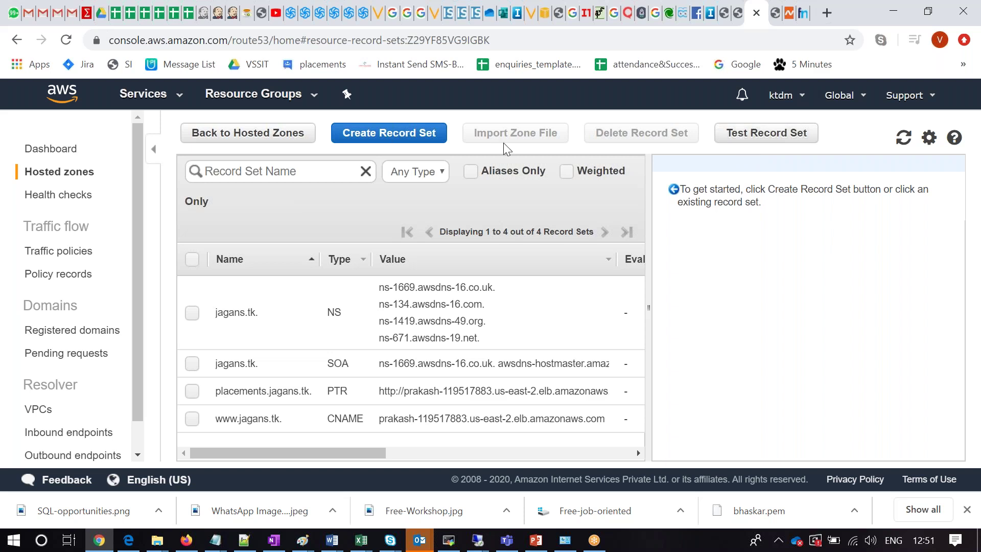
{"action": "left_click", "coordinate": [422, 148]}
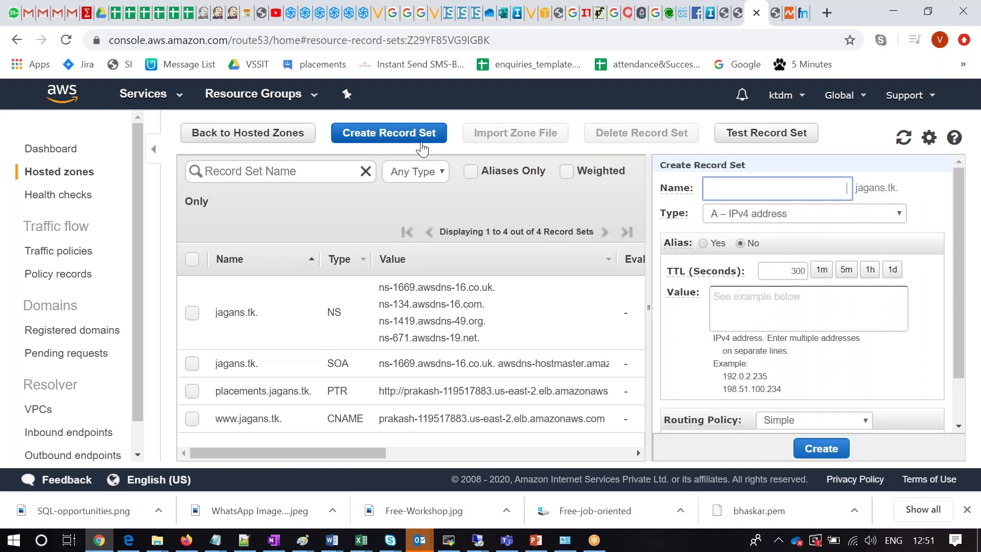
{"action": "left_click", "coordinate": [800, 214]}
{"action": "left_click", "coordinate": [798, 228]}
{"action": "left_click", "coordinate": [767, 187]}
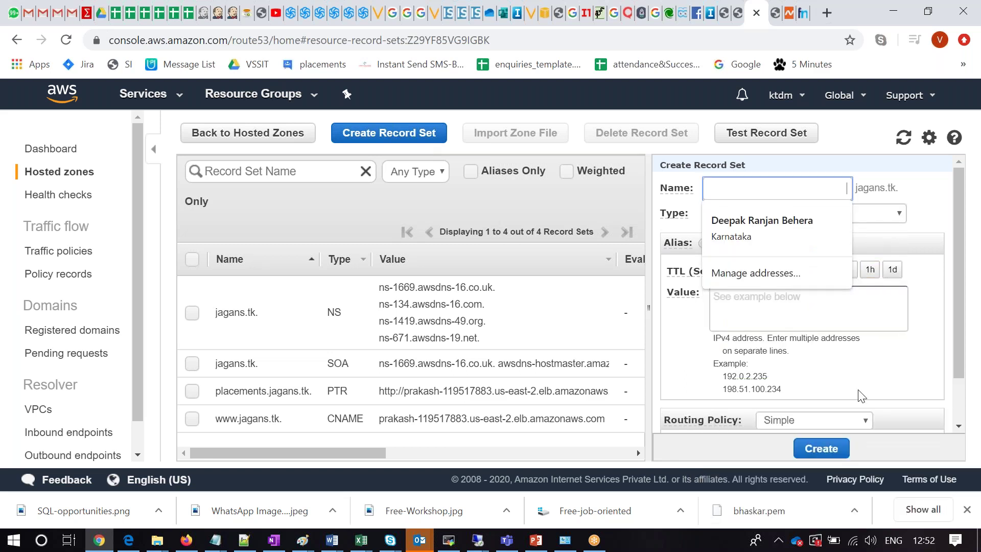
{"action": "left_click", "coordinate": [391, 429]}
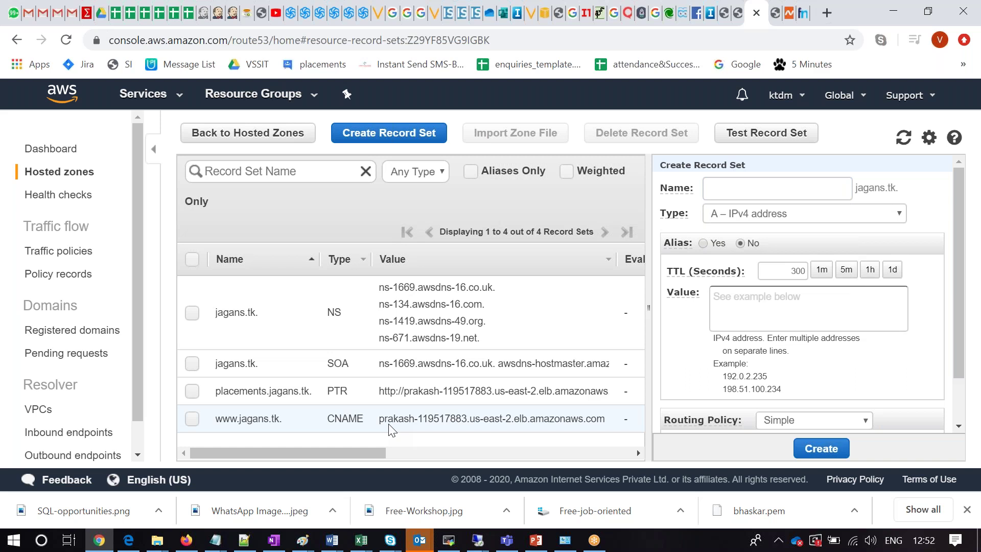
{"action": "left_click", "coordinate": [391, 428]}
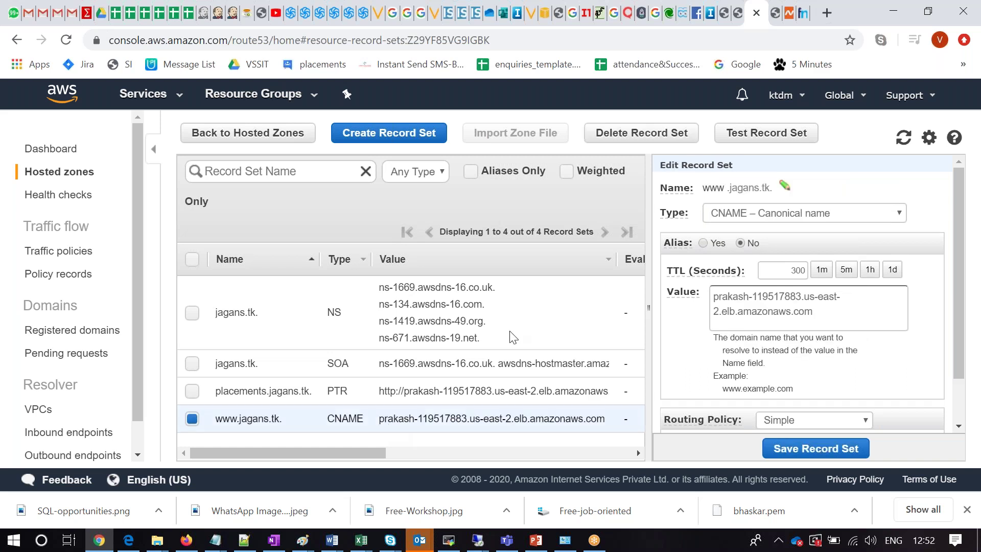
{"action": "left_click", "coordinate": [889, 221]}
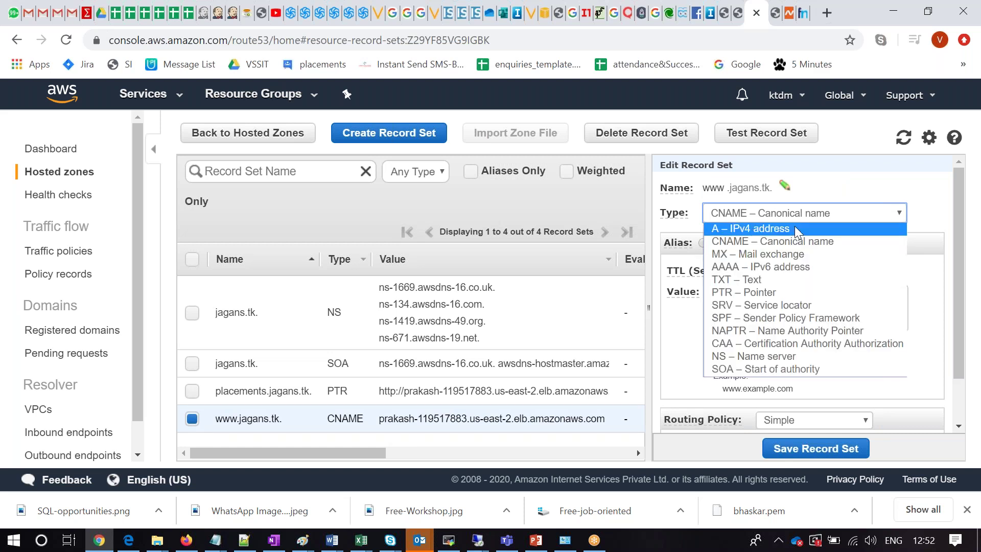
{"action": "left_click", "coordinate": [797, 230]}
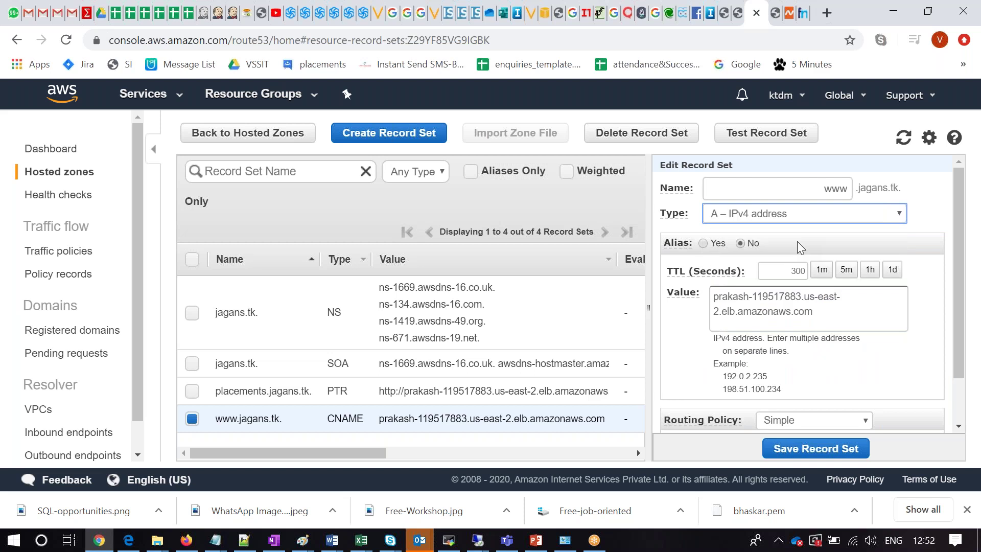
{"action": "left_click_drag", "start_coordinate": [713, 296], "coordinate": [817, 314]}
{"action": "key", "text": "BackSpace"}
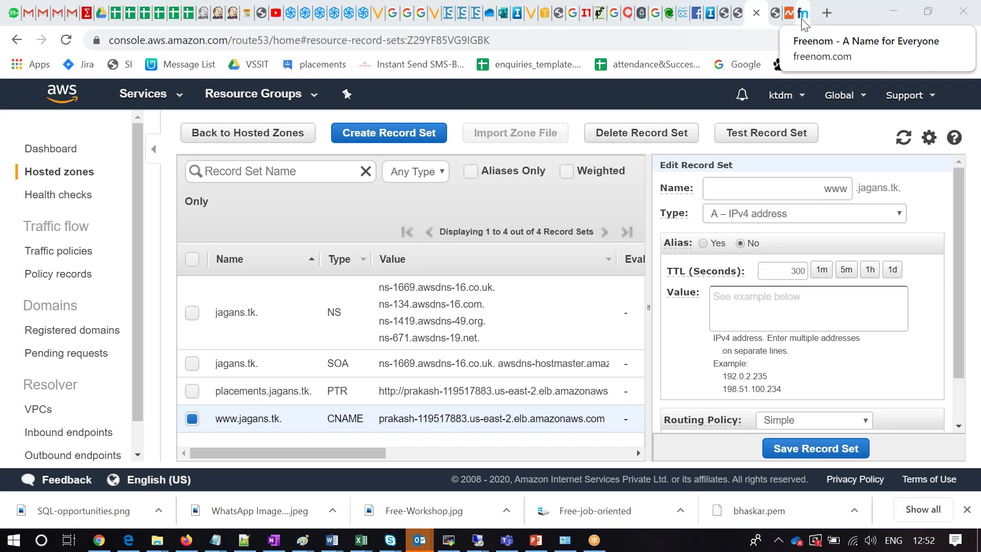
Copy the web server's IP address 52.14.84.169 into the www record's value, keep the Simple routing policy and save the record set.
{"action": "left_click", "coordinate": [775, 13]}
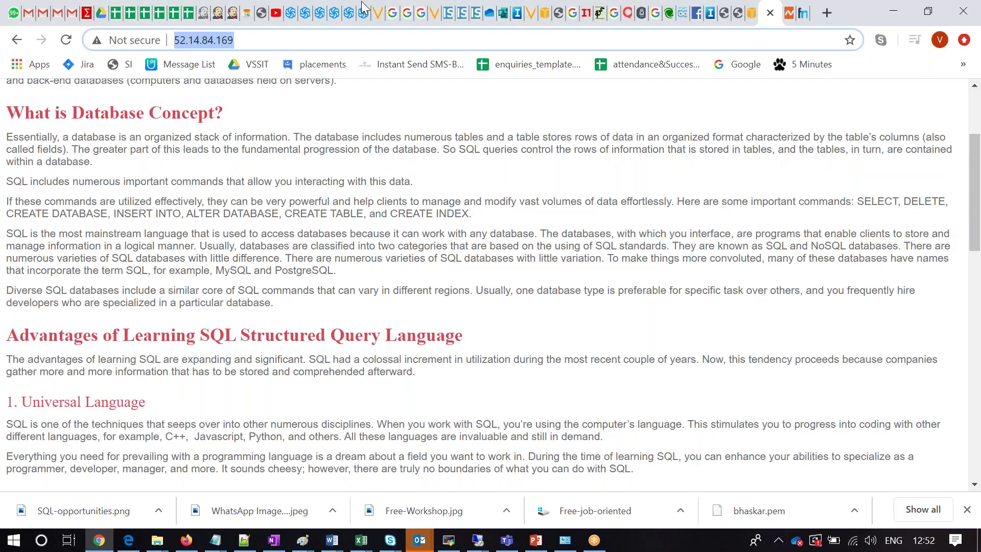
{"action": "left_click", "coordinate": [752, 12]}
{"action": "key", "text": "BackSpace"}
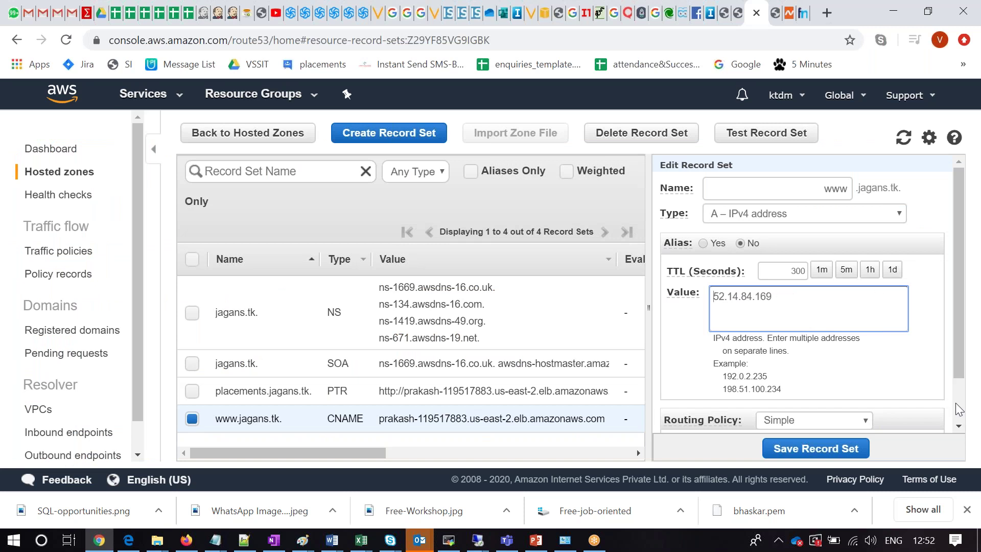
{"action": "scroll", "coordinate": [959, 409], "scroll_direction": "down", "scroll_amount": 1}
{"action": "scroll", "coordinate": [959, 409], "scroll_direction": "down", "scroll_amount": 1}
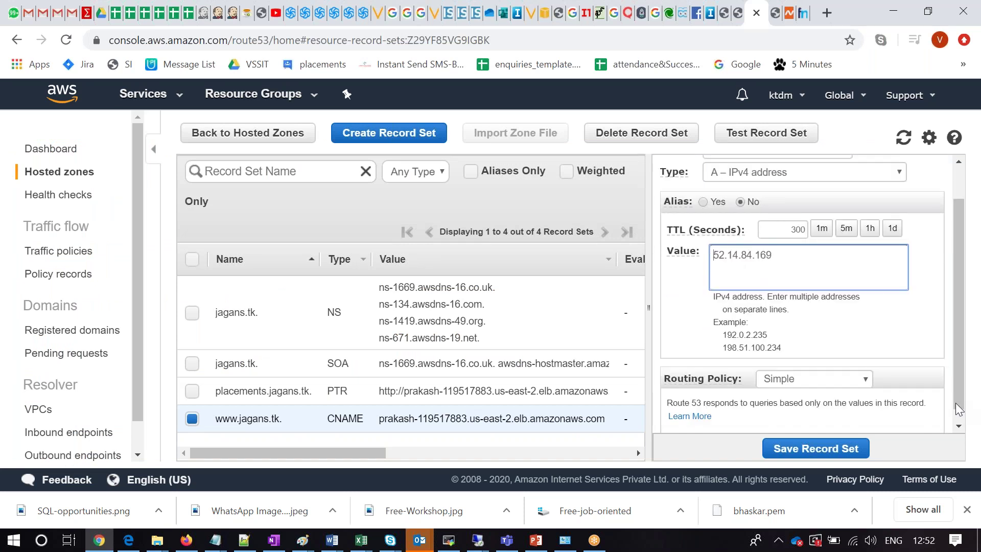
{"action": "scroll", "coordinate": [959, 409], "scroll_direction": "down", "scroll_amount": 1}
{"action": "left_click", "coordinate": [816, 448]}
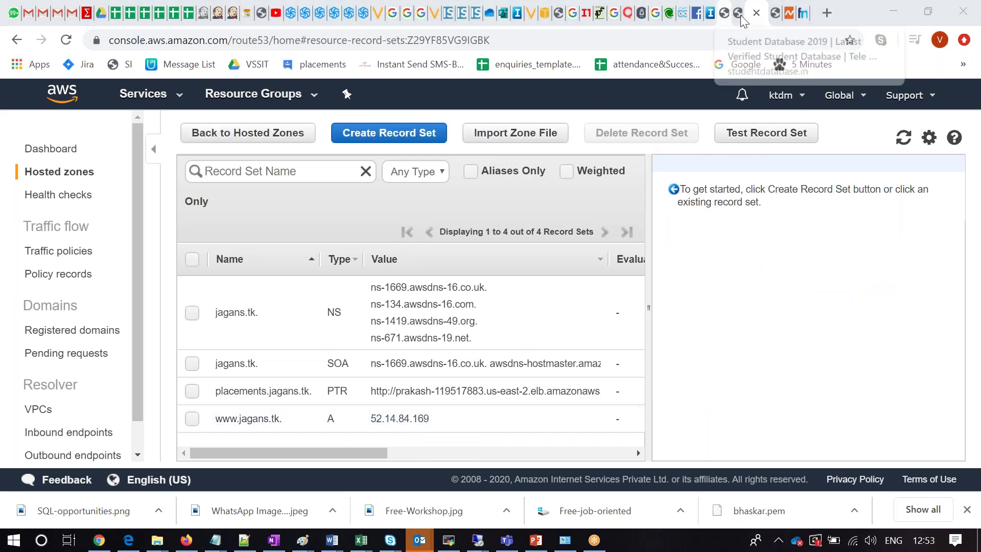
{"action": "left_click", "coordinate": [777, 13]}
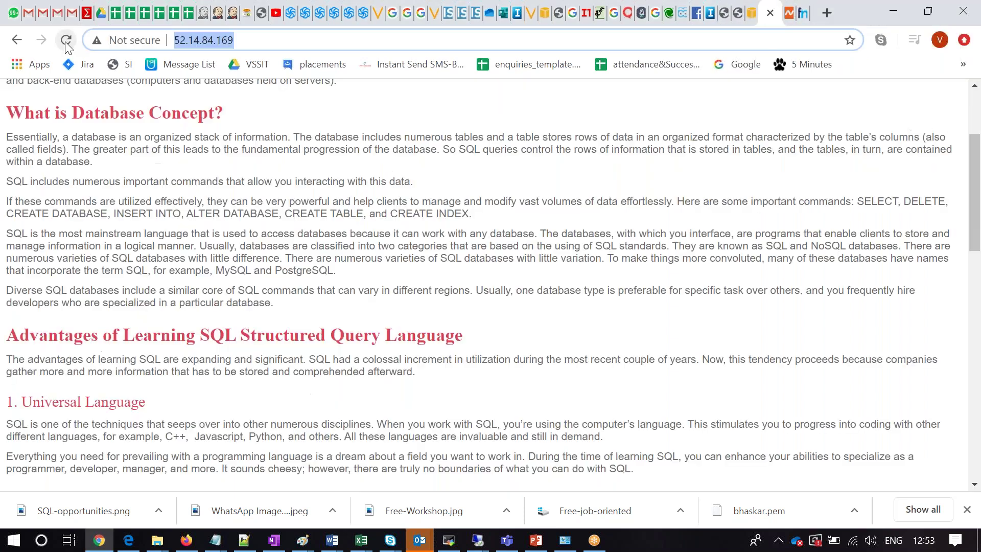
{"action": "left_click", "coordinate": [65, 41]}
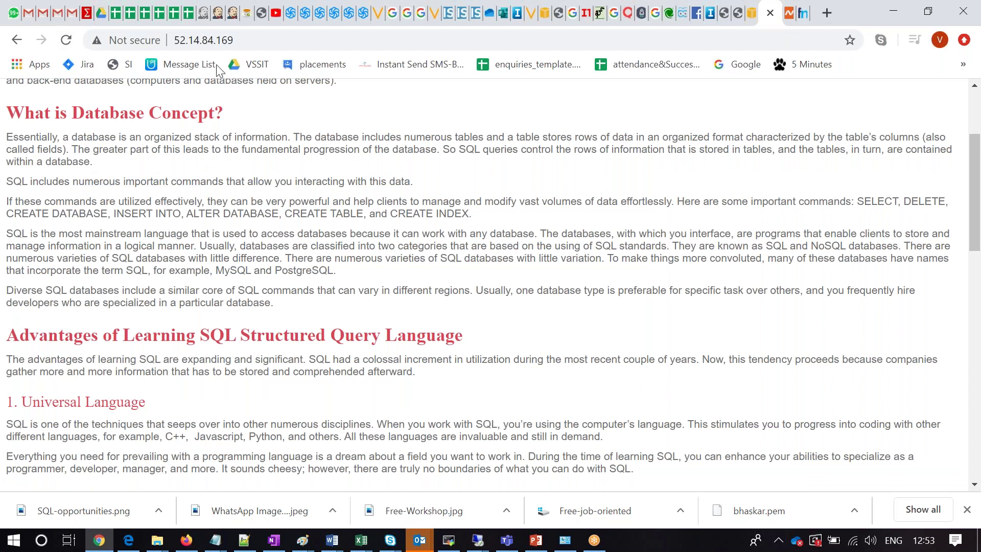
{"action": "left_click", "coordinate": [215, 40]}
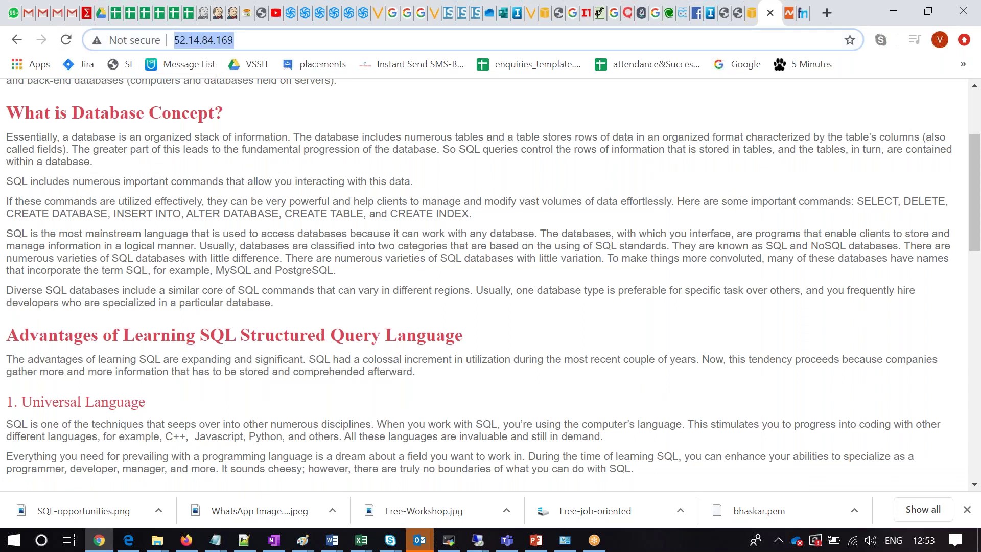
{"action": "type", "text": "w"}
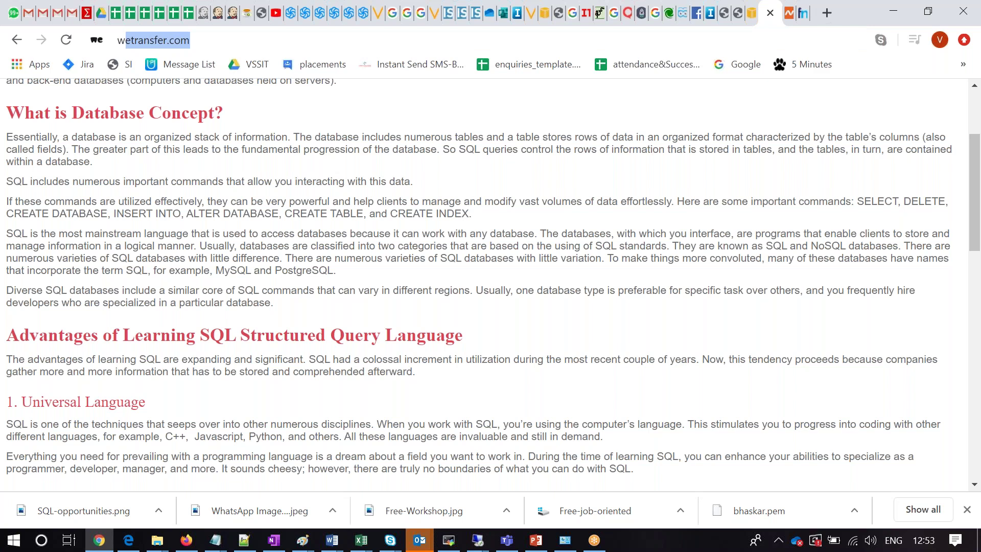
{"action": "type", "text": "ww"}
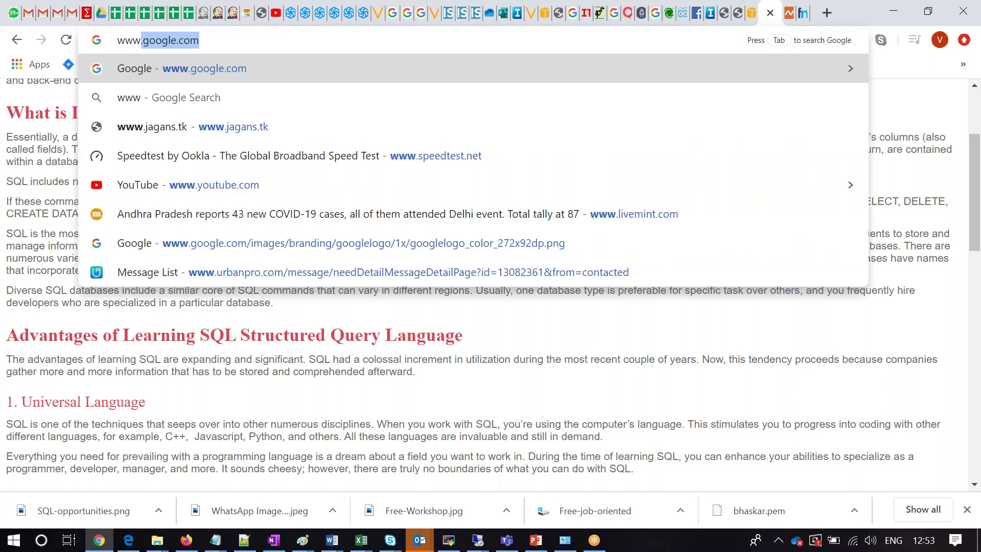
{"action": "key", "text": "Down"}
{"action": "key", "text": "Down"}
{"action": "key", "text": "Return"}
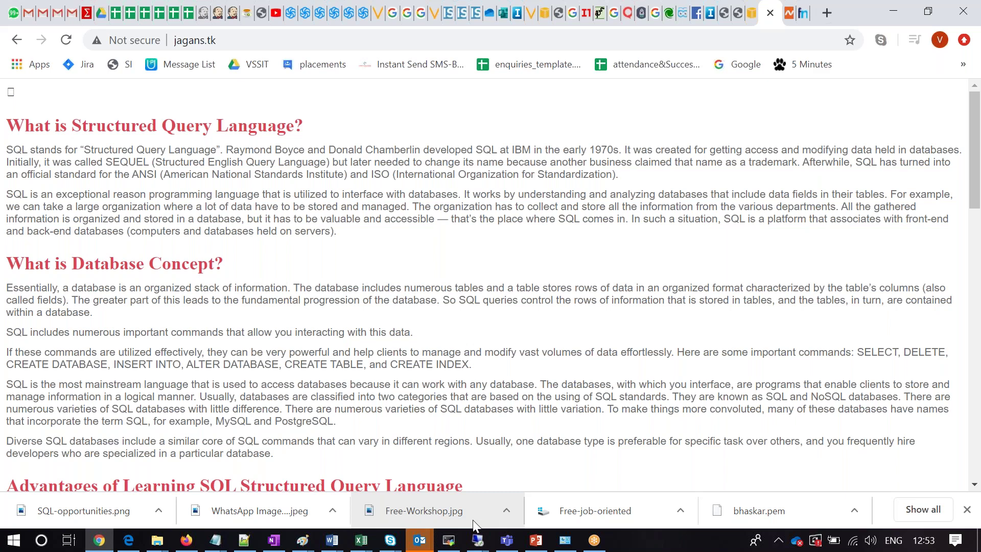
Switch to the Paint diagram and add a bold green "Done" label below the Route53 box.
{"action": "left_click", "coordinate": [450, 540]}
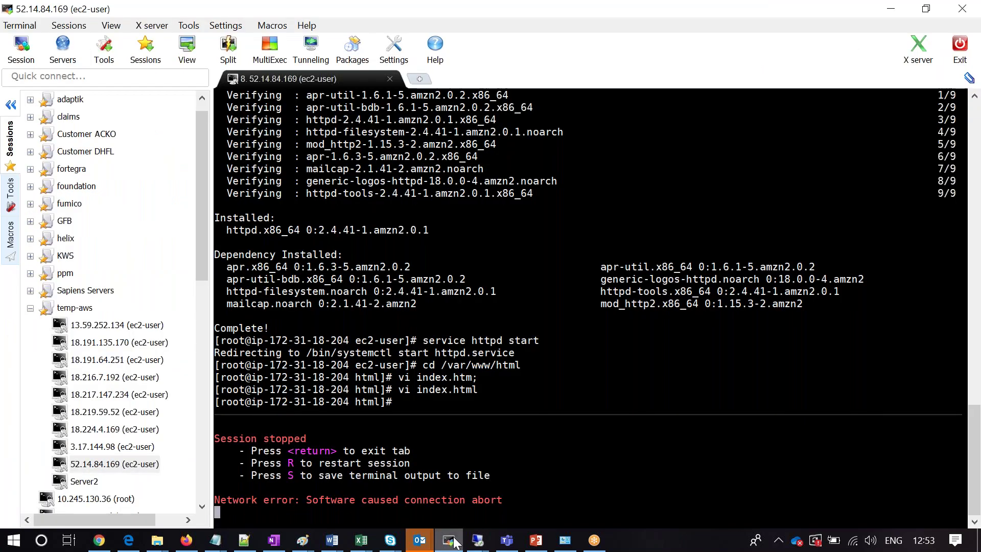
{"action": "left_click", "coordinate": [450, 541]}
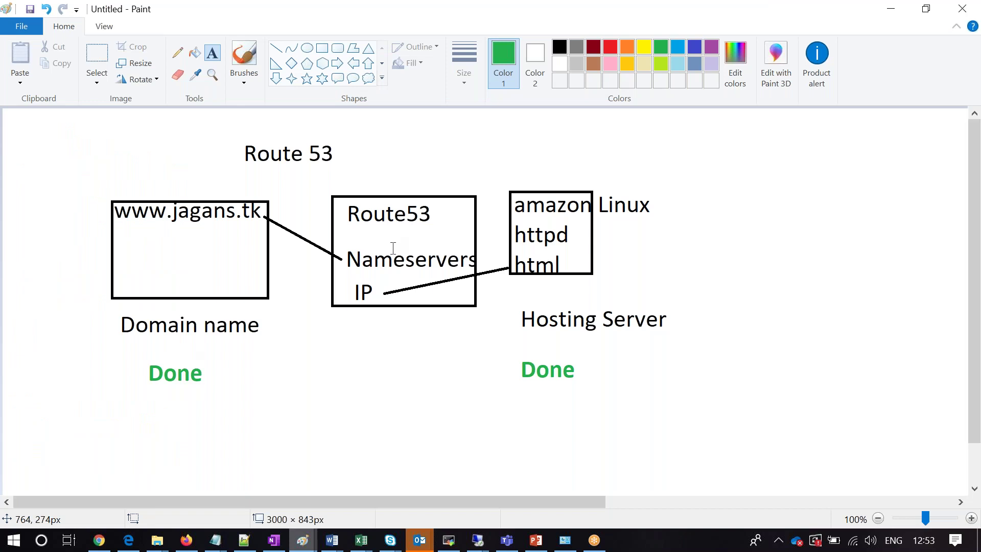
{"action": "left_click", "coordinate": [349, 367]}
{"action": "left_click_drag", "start_coordinate": [350, 367], "coordinate": [606, 383]}
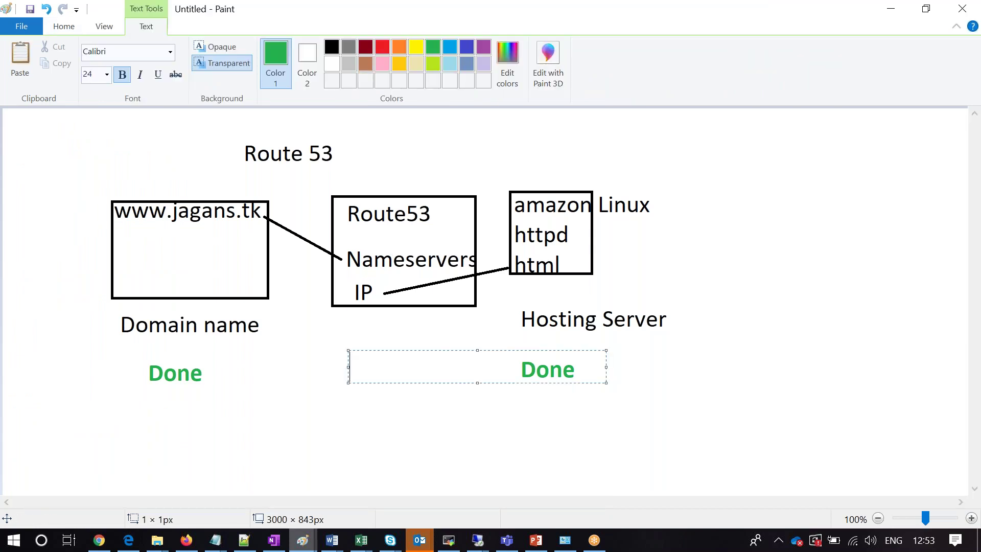
{"action": "type", "text": "Done"}
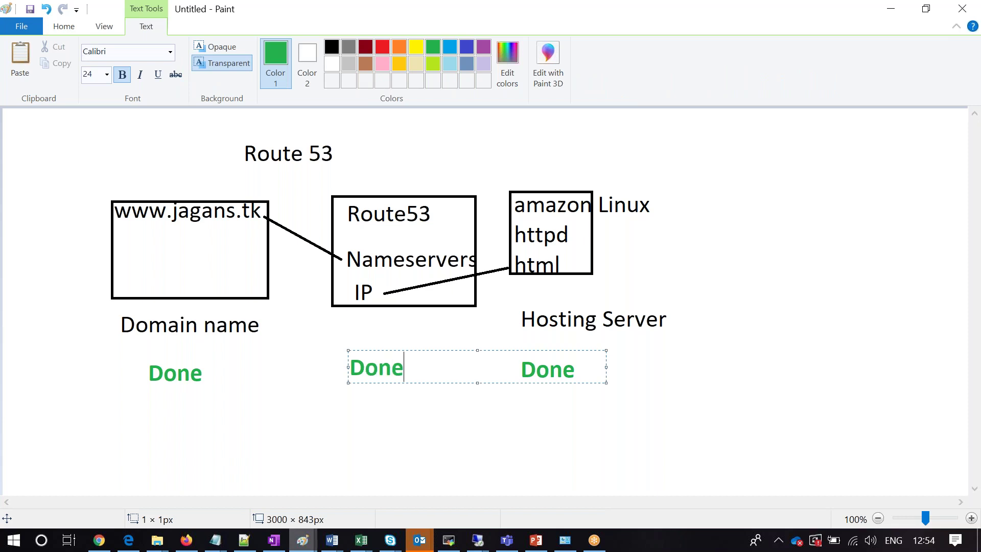
{"action": "left_click", "coordinate": [515, 482]}
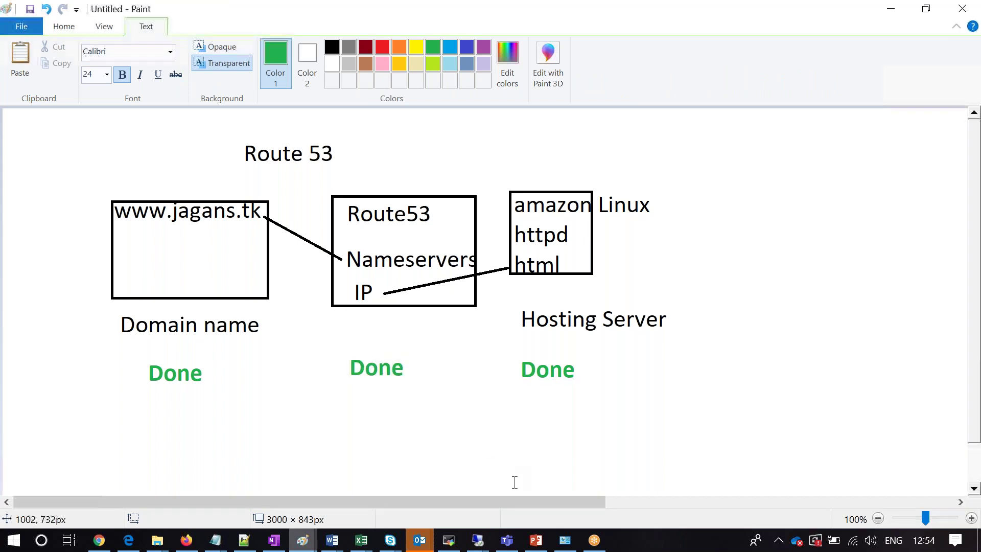